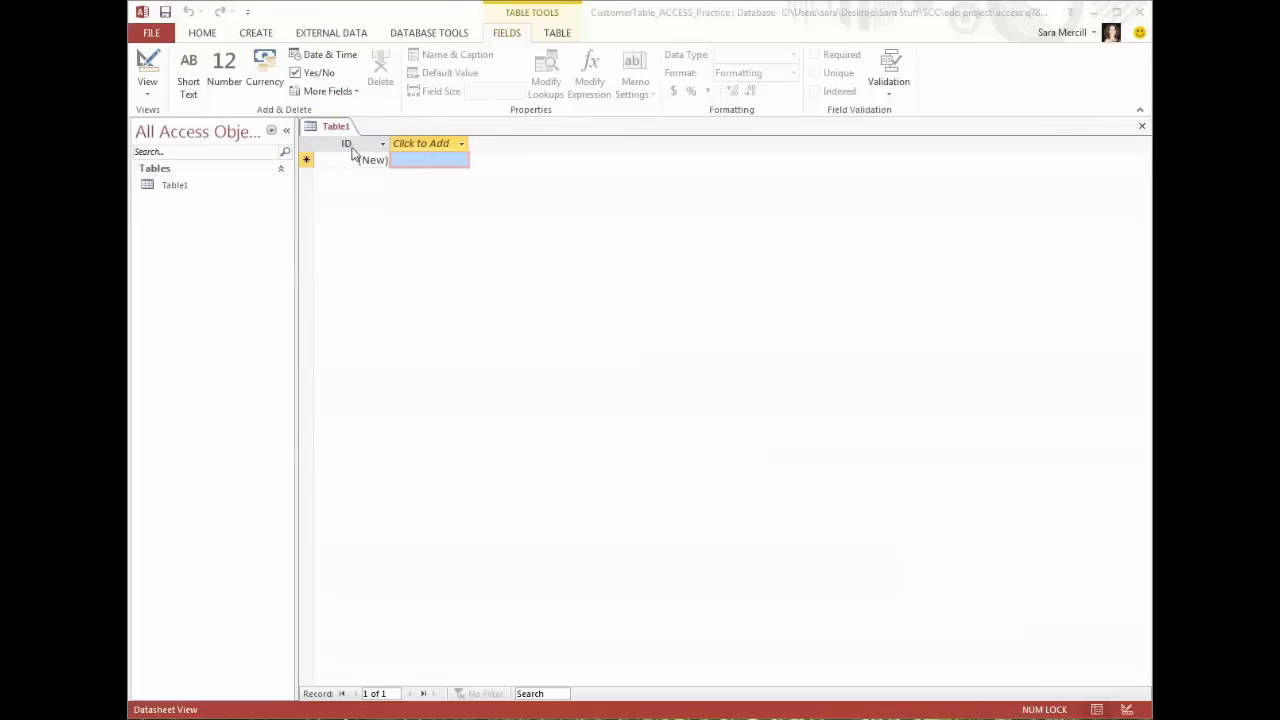
Rename the table's ID field to Customer ID.
double_click(348, 145)
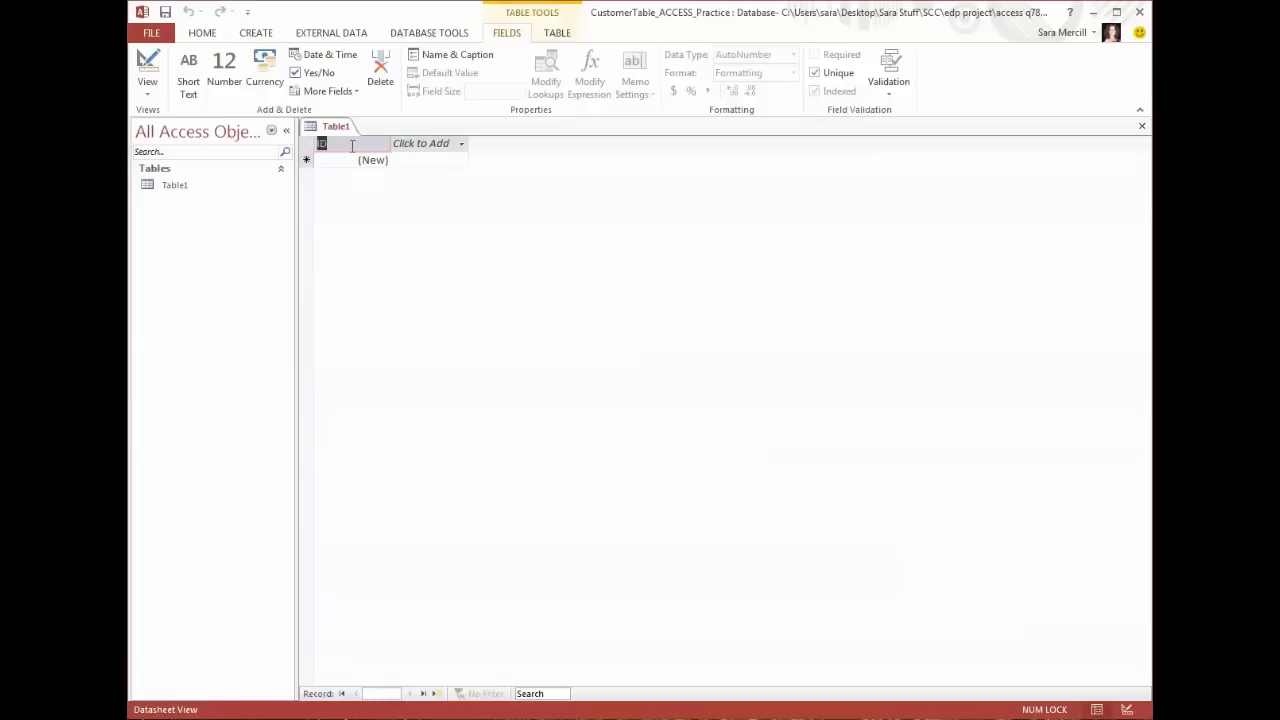
text(Customer ID)
key(Return)
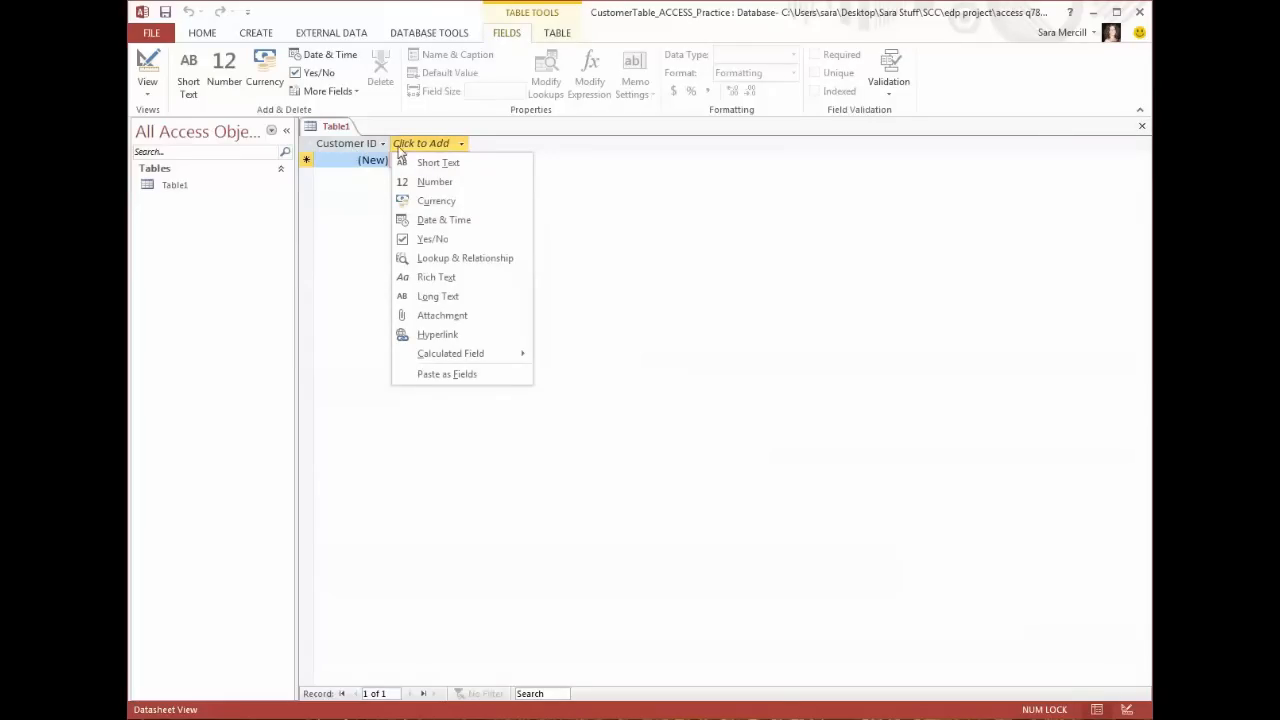
Add two Short Text fields named First Name and Middle Name after Customer ID.
click(432, 163)
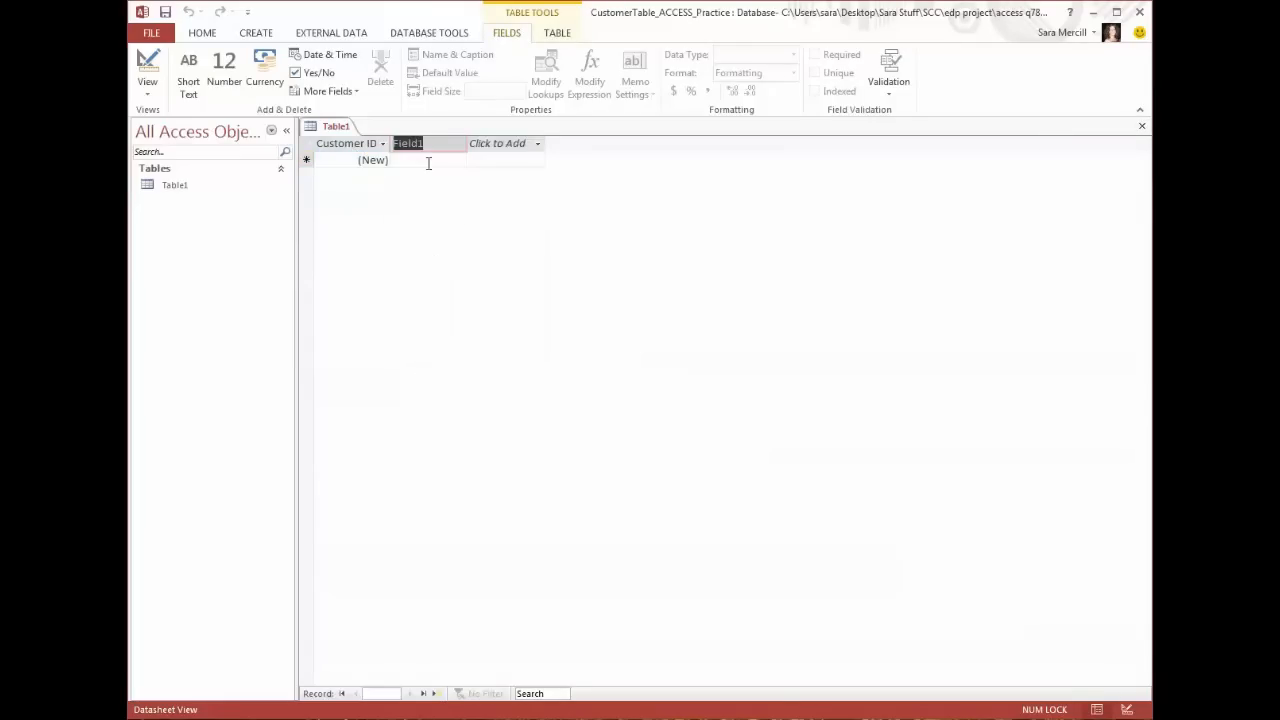
text(Fi)
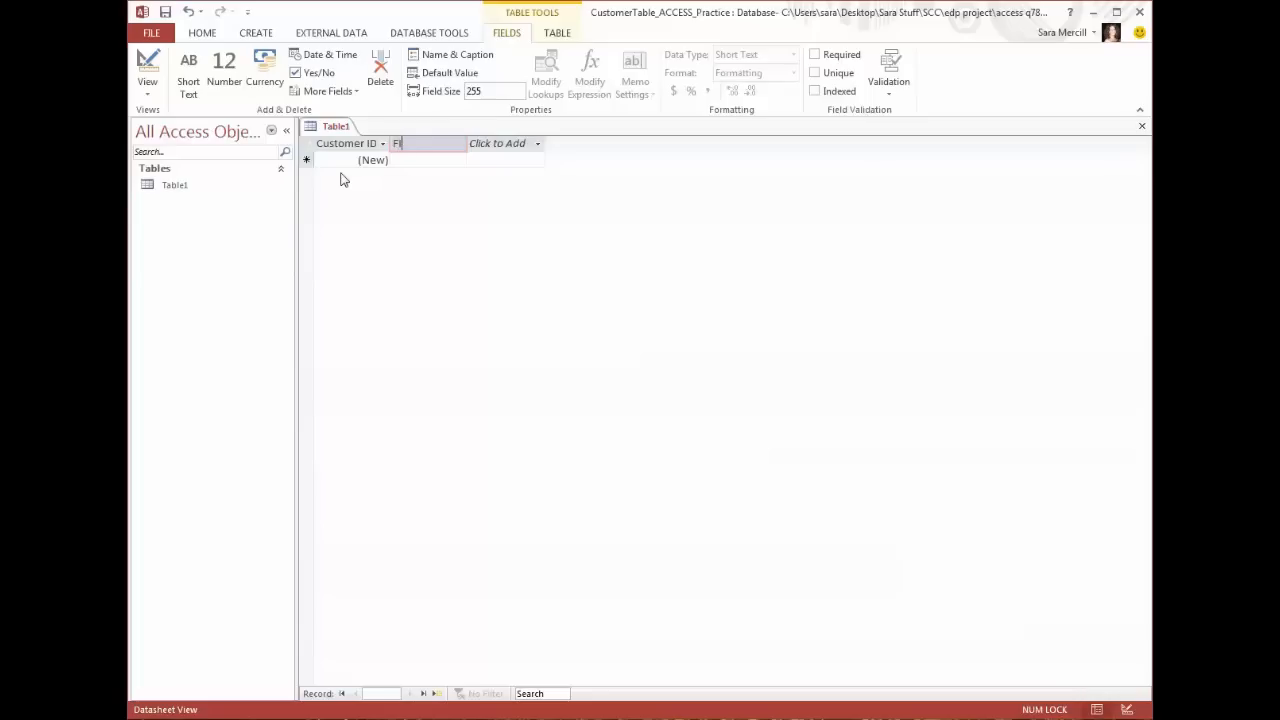
text(rst Name)
key(Return)
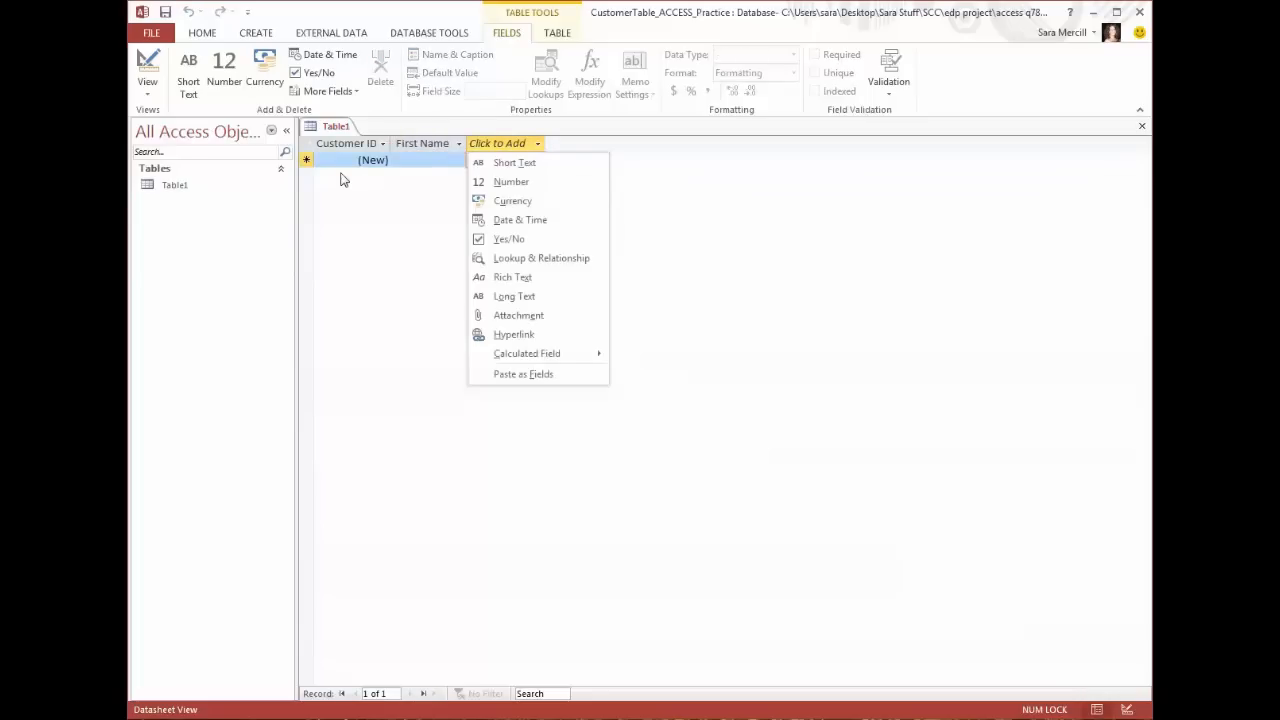
click(541, 172)
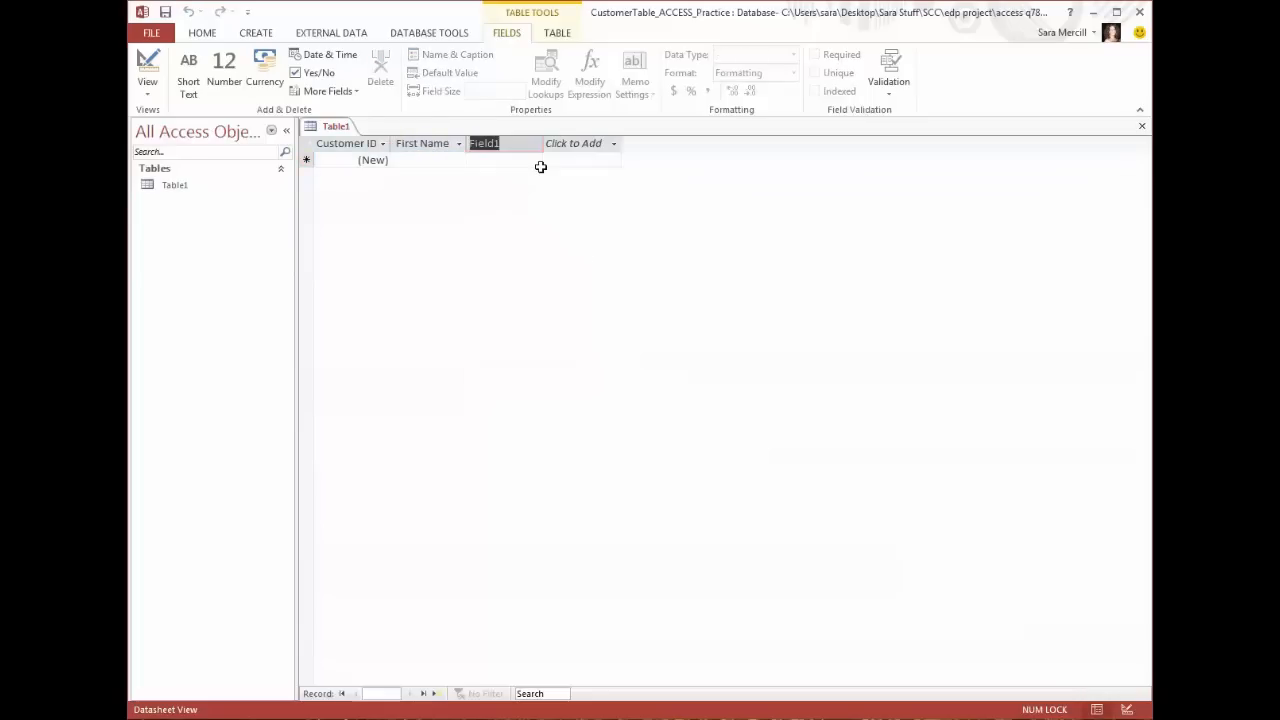
text(Middle Name)
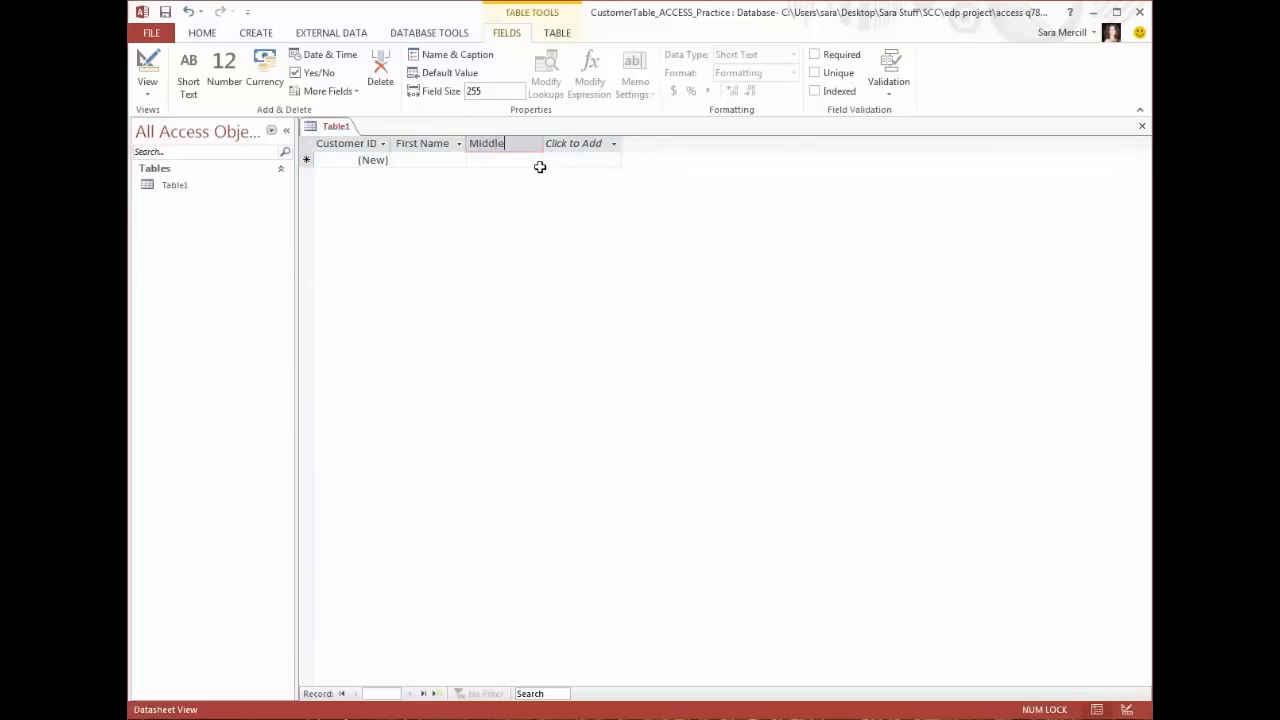
key(Return)
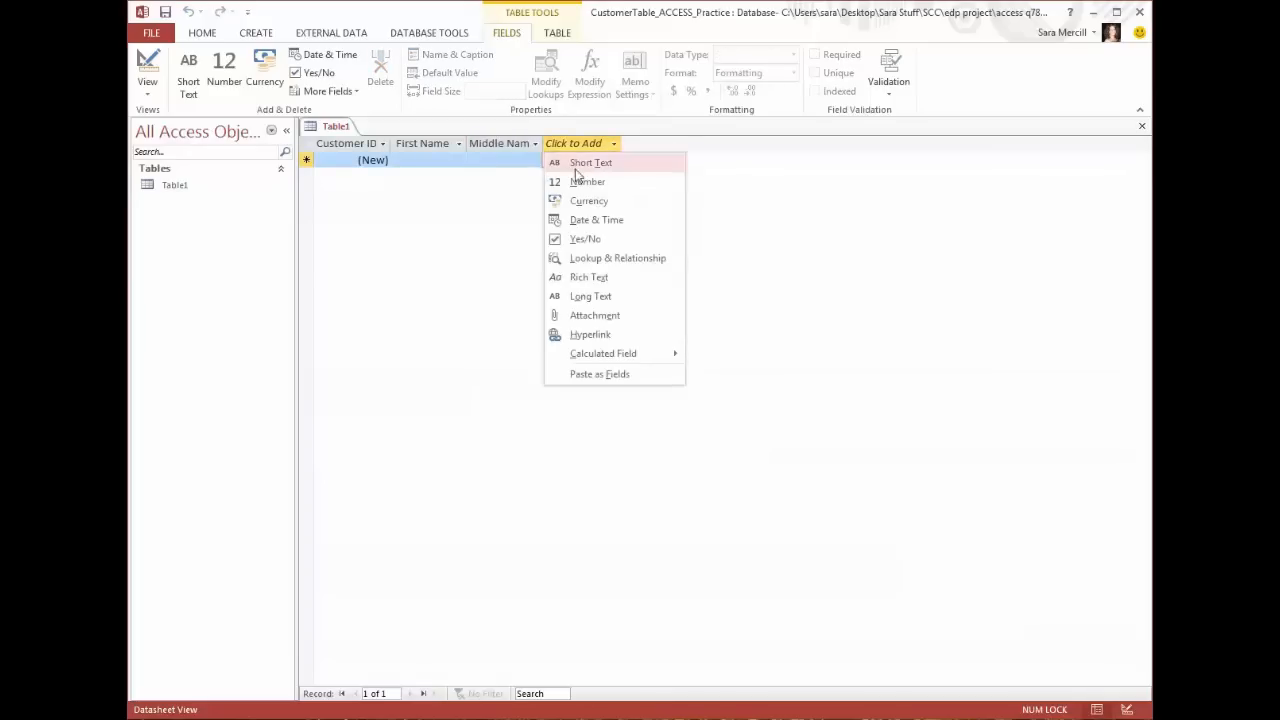
Add a Short Text field named Last Name after Middle Name.
click(582, 162)
text(Lat Nam)
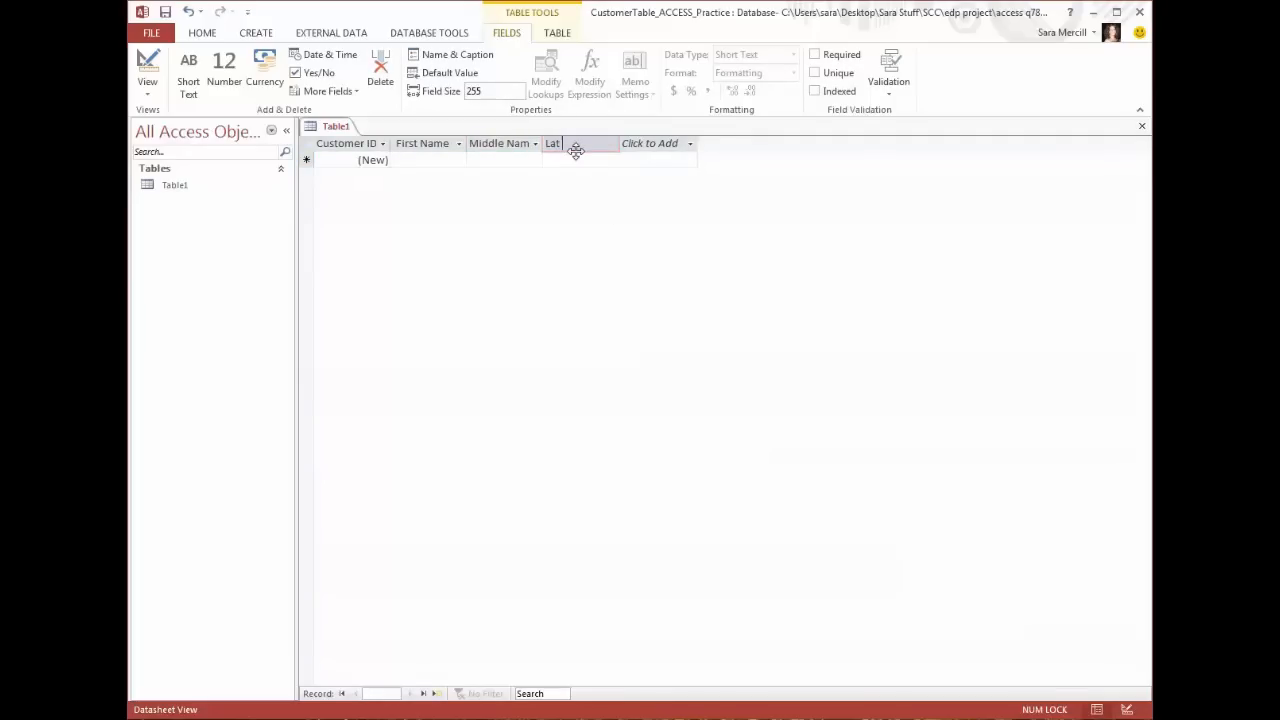
key(BackSpace)
key(BackSpace)
key(BackSpace)
key(BackSpace)
key(BackSpace)
text(st Name)
key(Return)
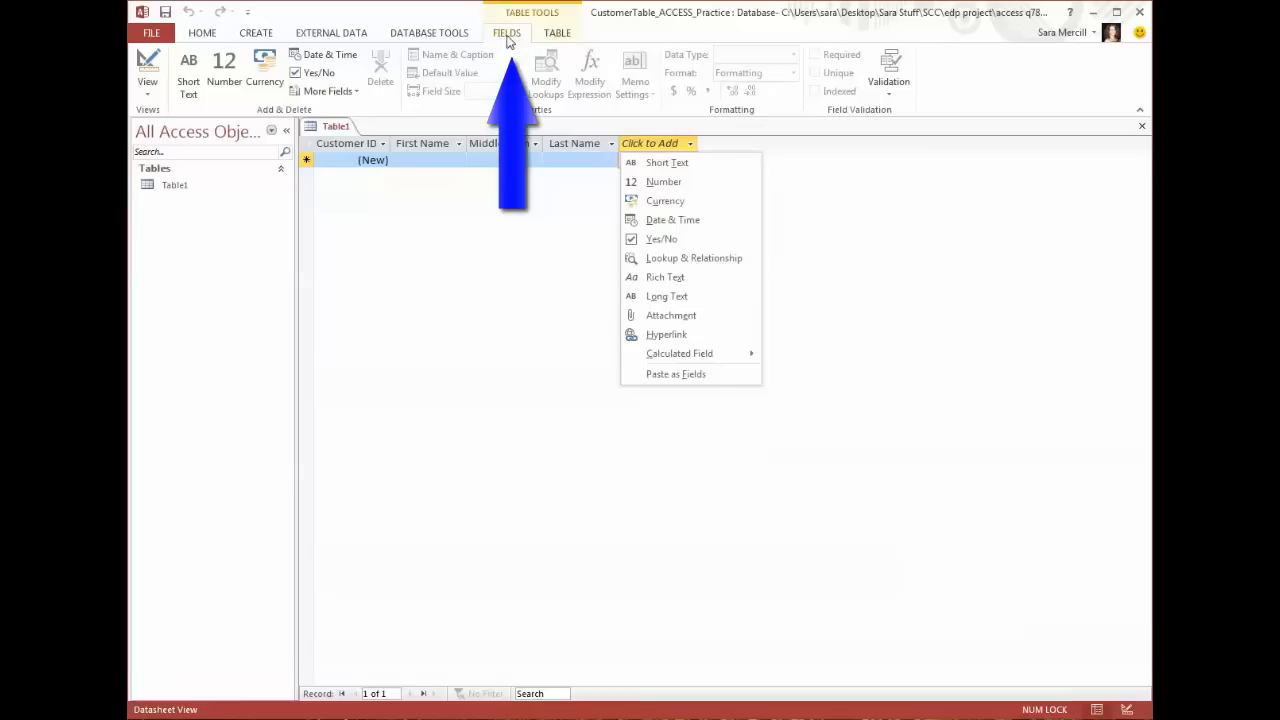
Switch the table to Design View, saving it as Customer Table.
click(147, 88)
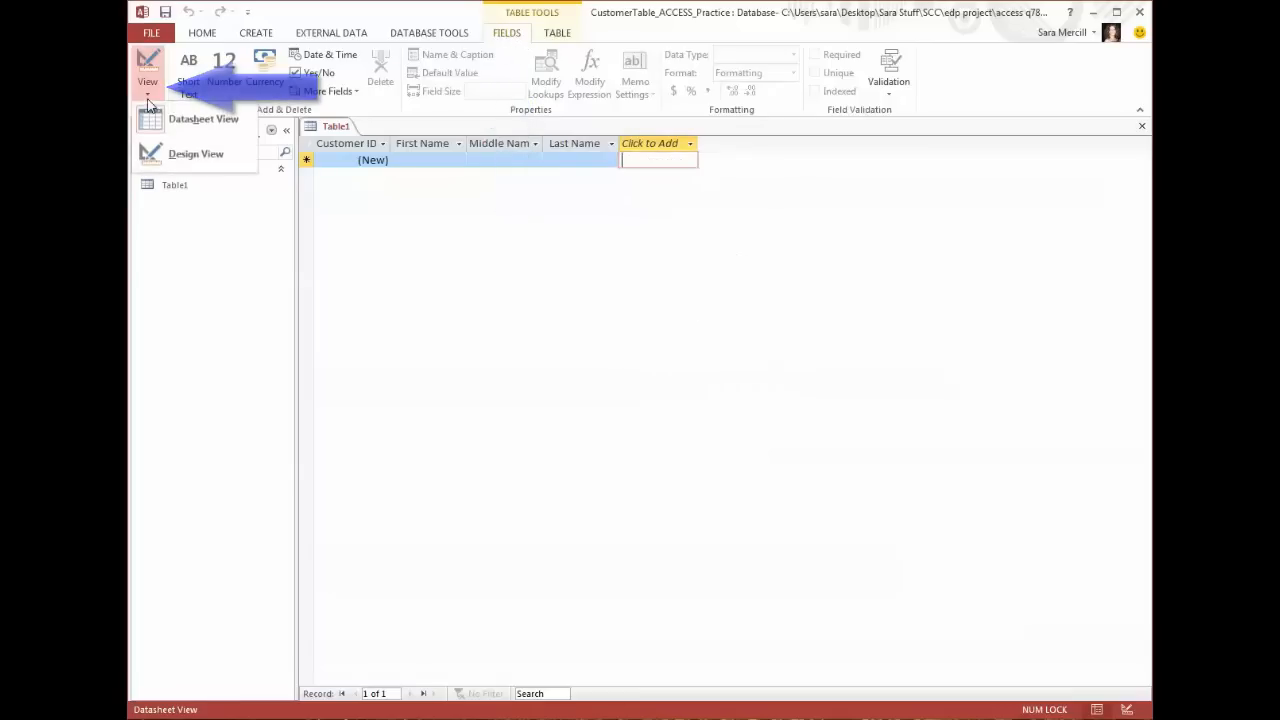
click(180, 155)
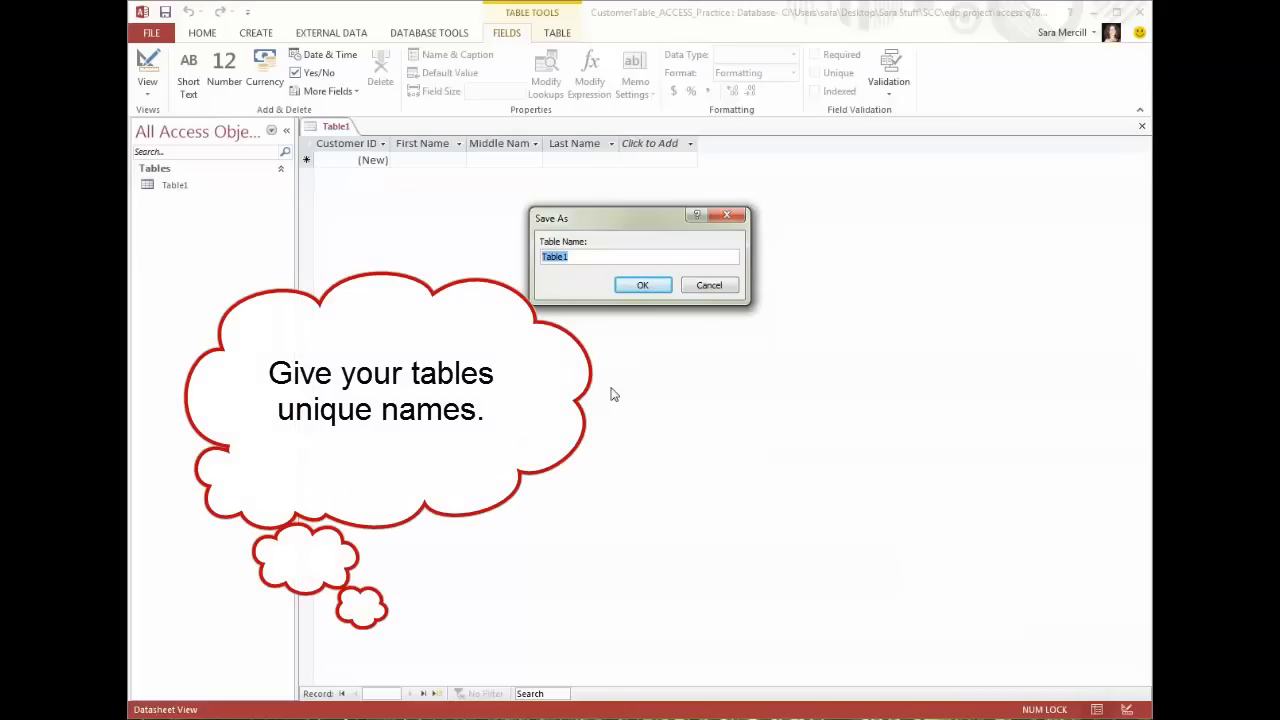
text(Custom)
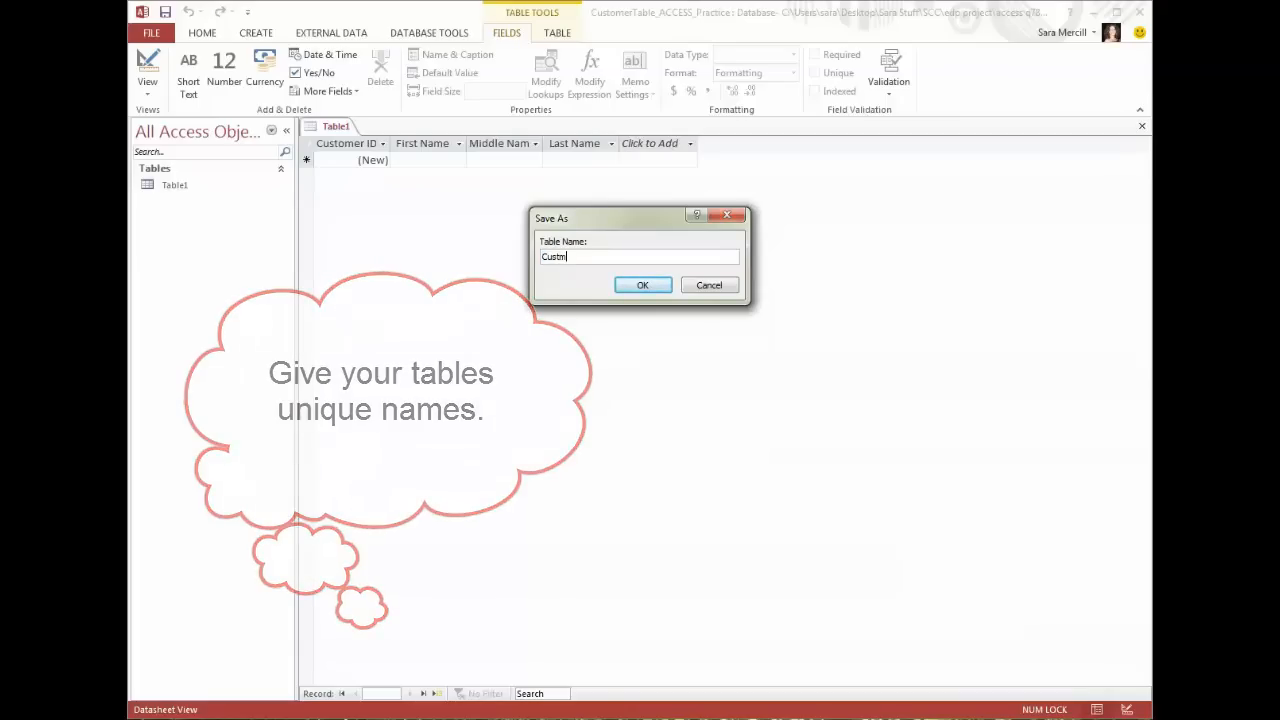
text(er Table)
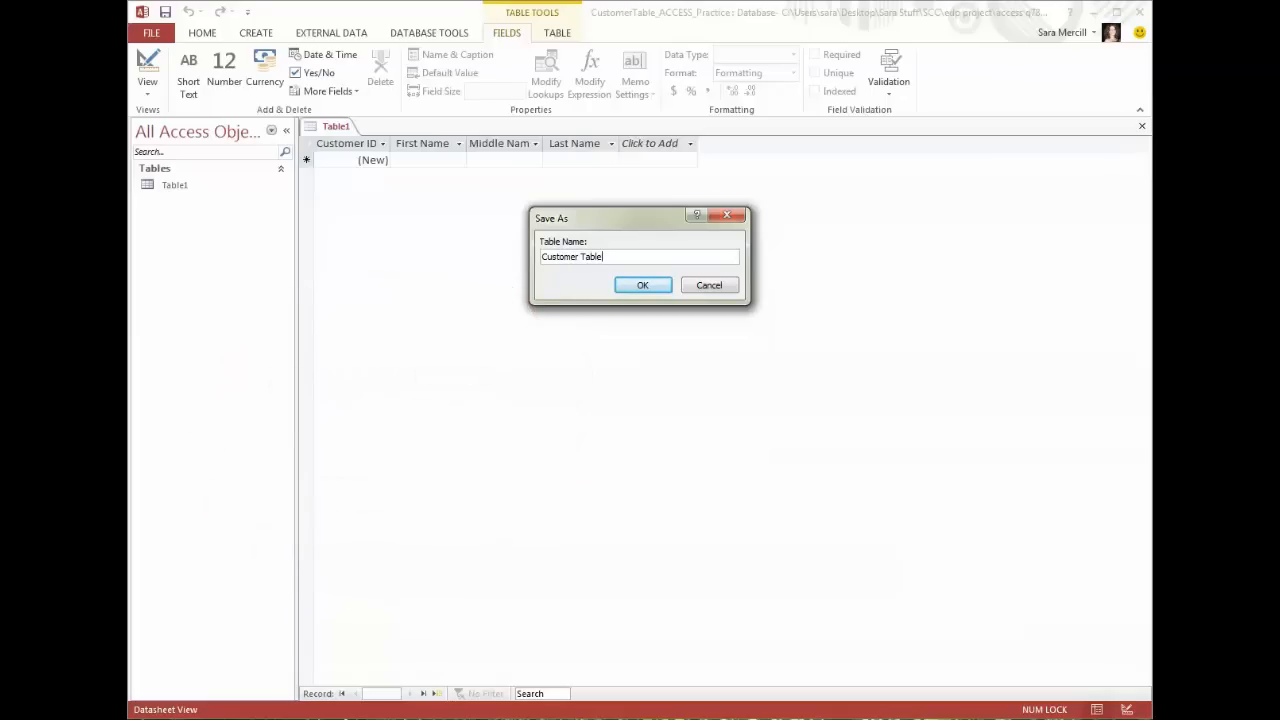
click(648, 289)
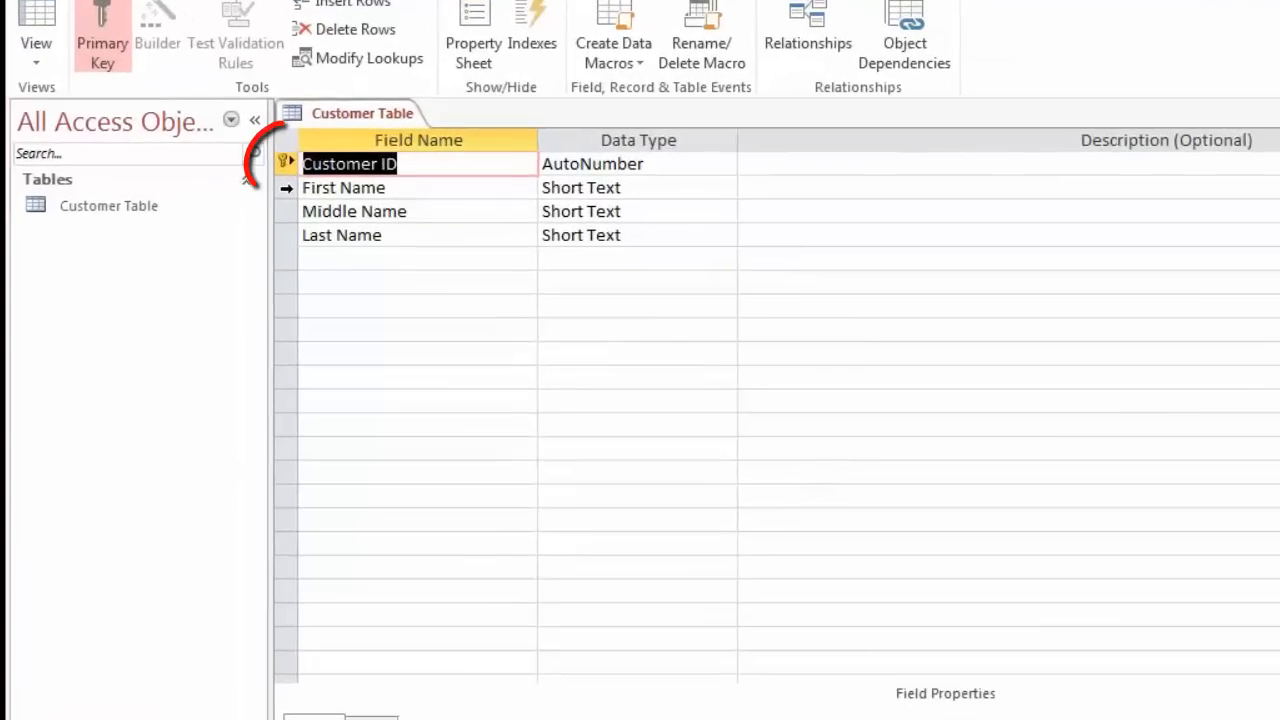
Add an Address field with the Short Text data type below Last Name.
click(331, 261)
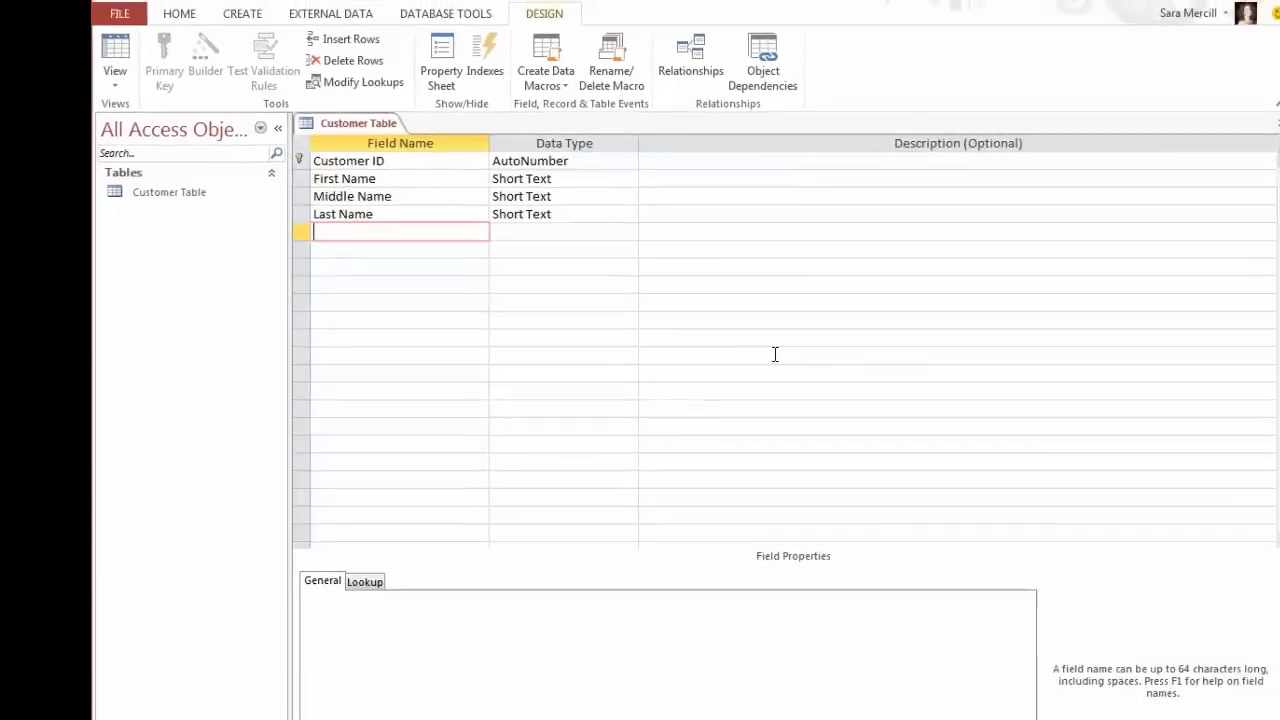
text(Address)
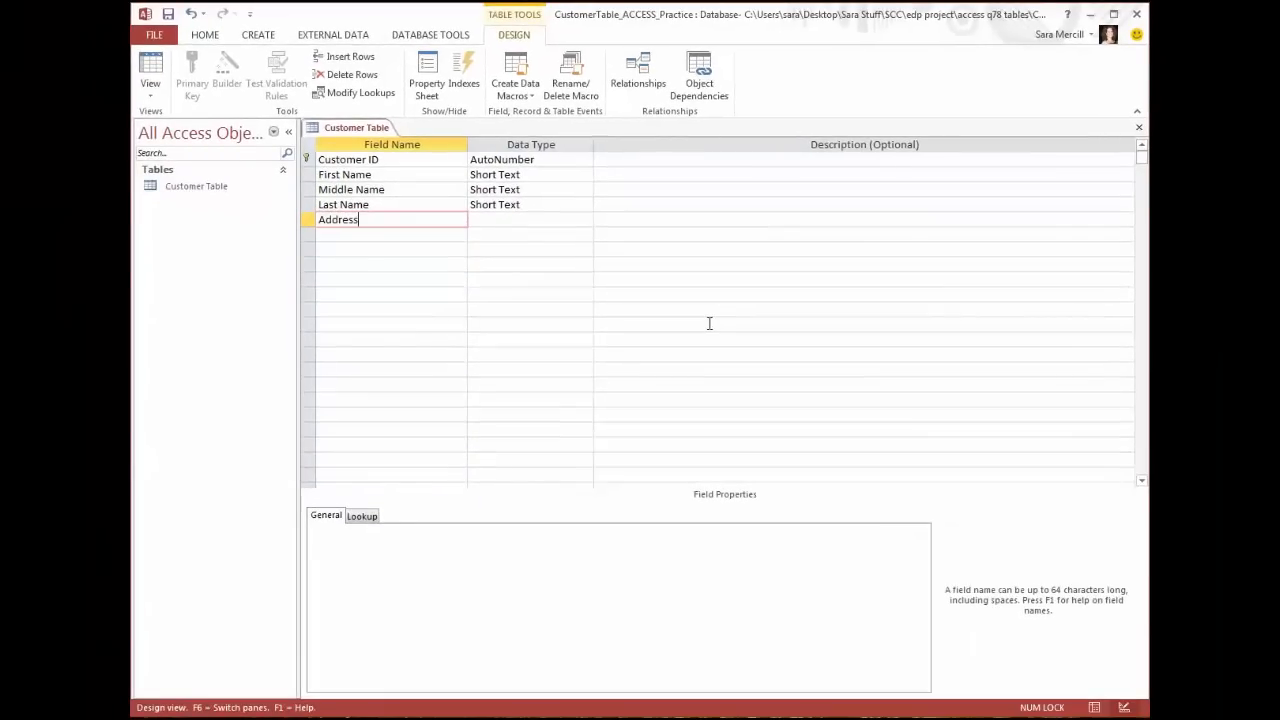
key(Tab)
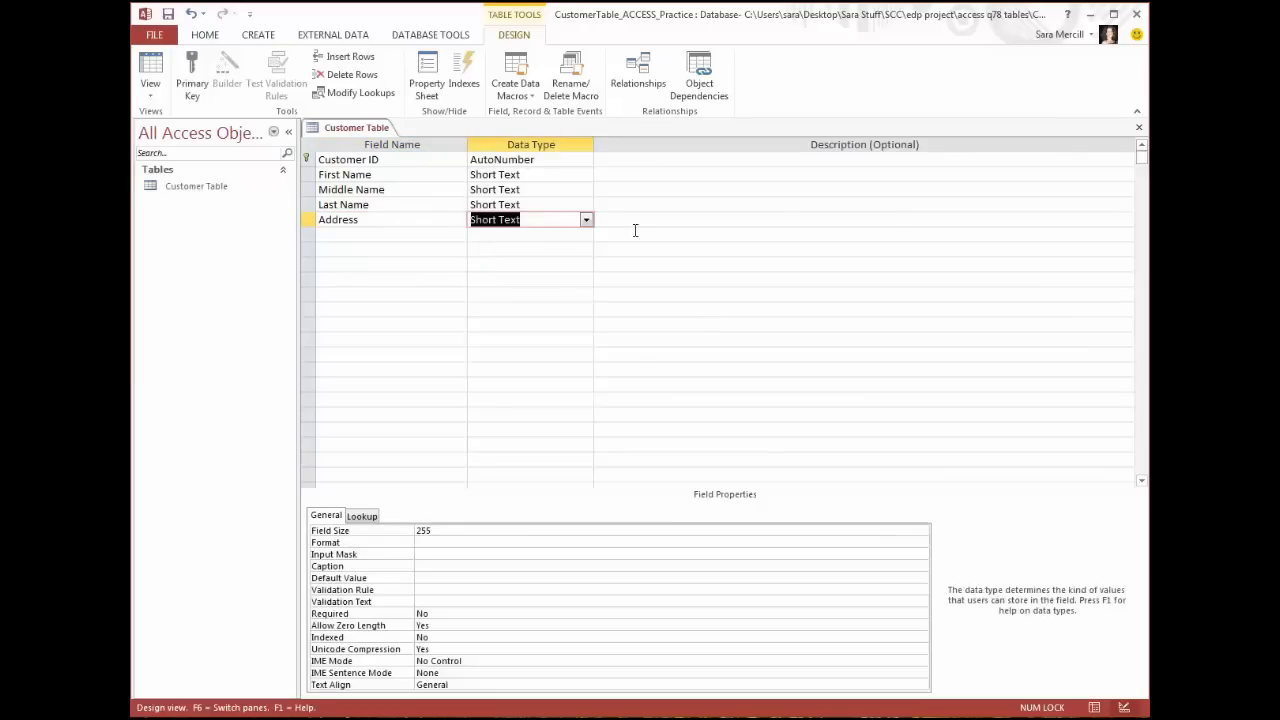
click(586, 221)
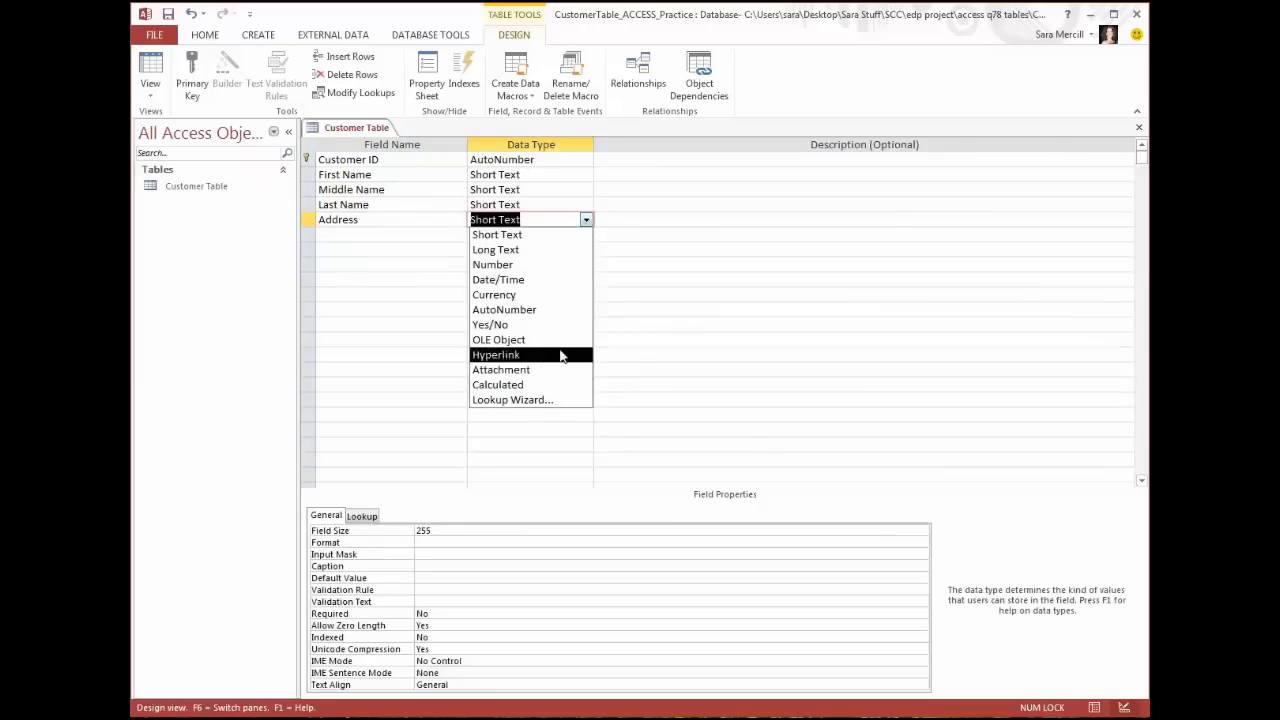
click(589, 221)
key(Return)
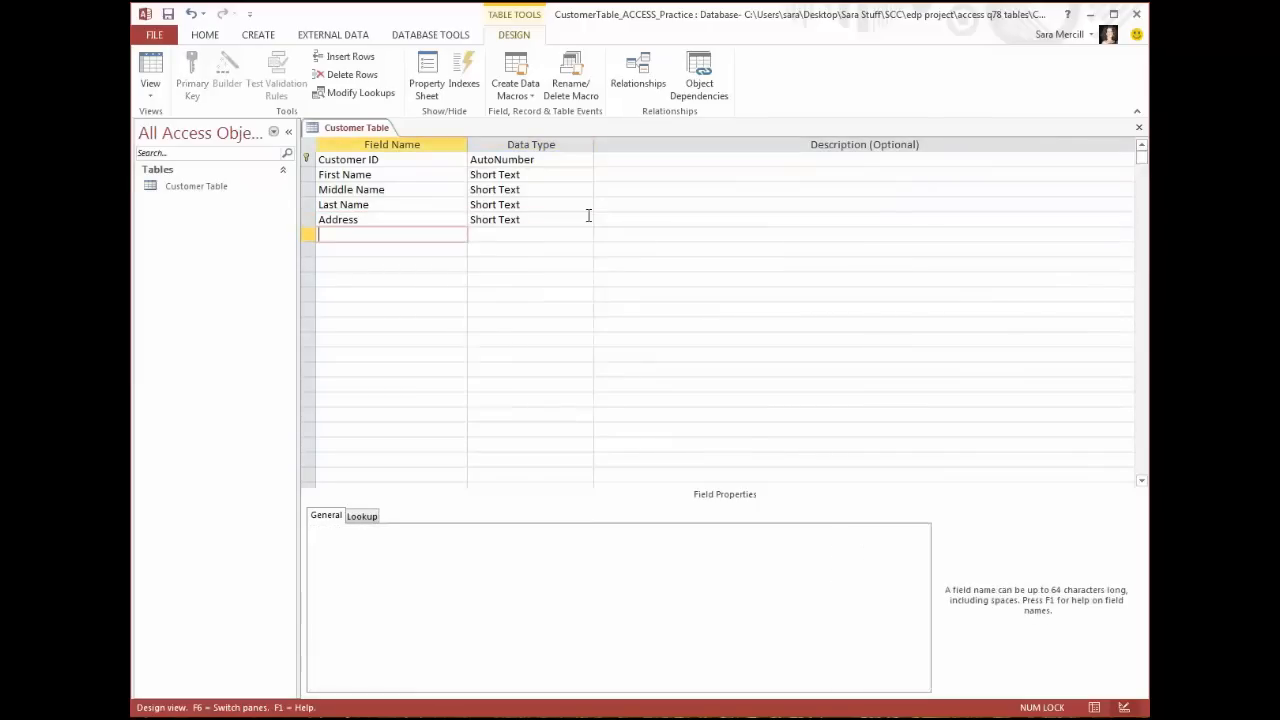
Add City, State and Zip fields below Address, keeping the Short Text data type.
text(City)
key(Return)
key(Return)
key(Return)
text(S)
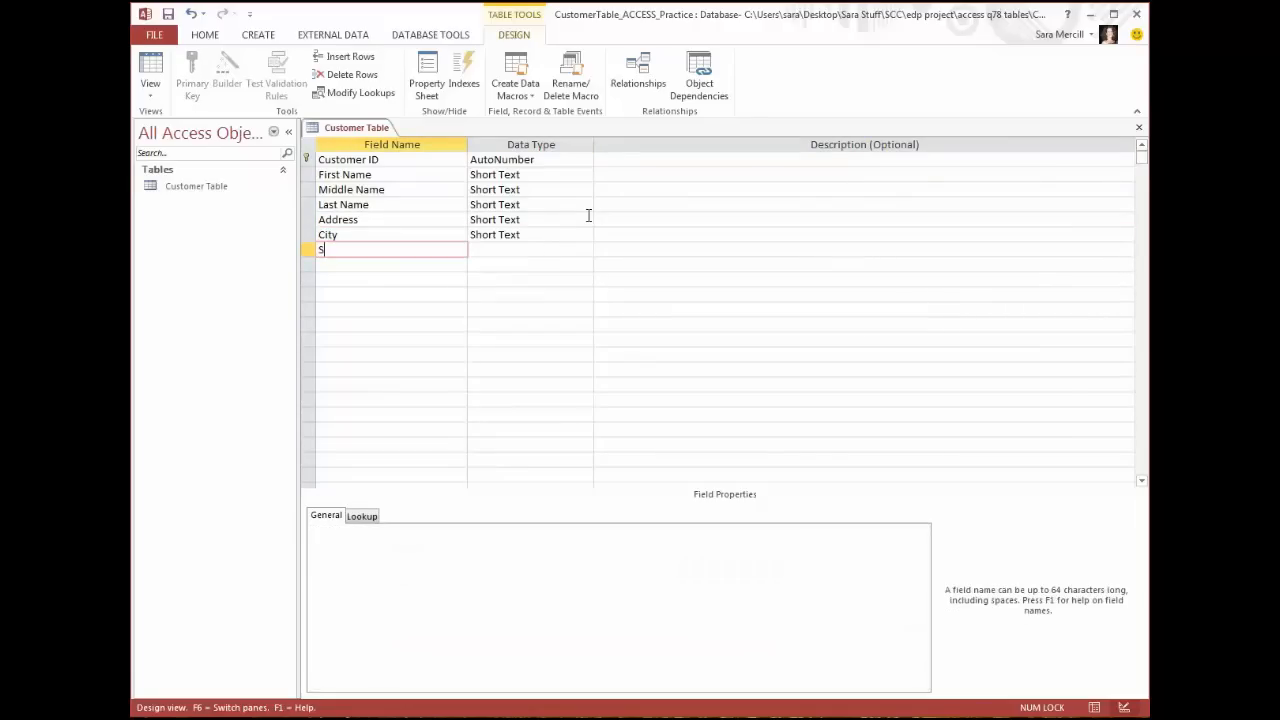
text(tate)
key(Return)
key(Return)
key(Return)
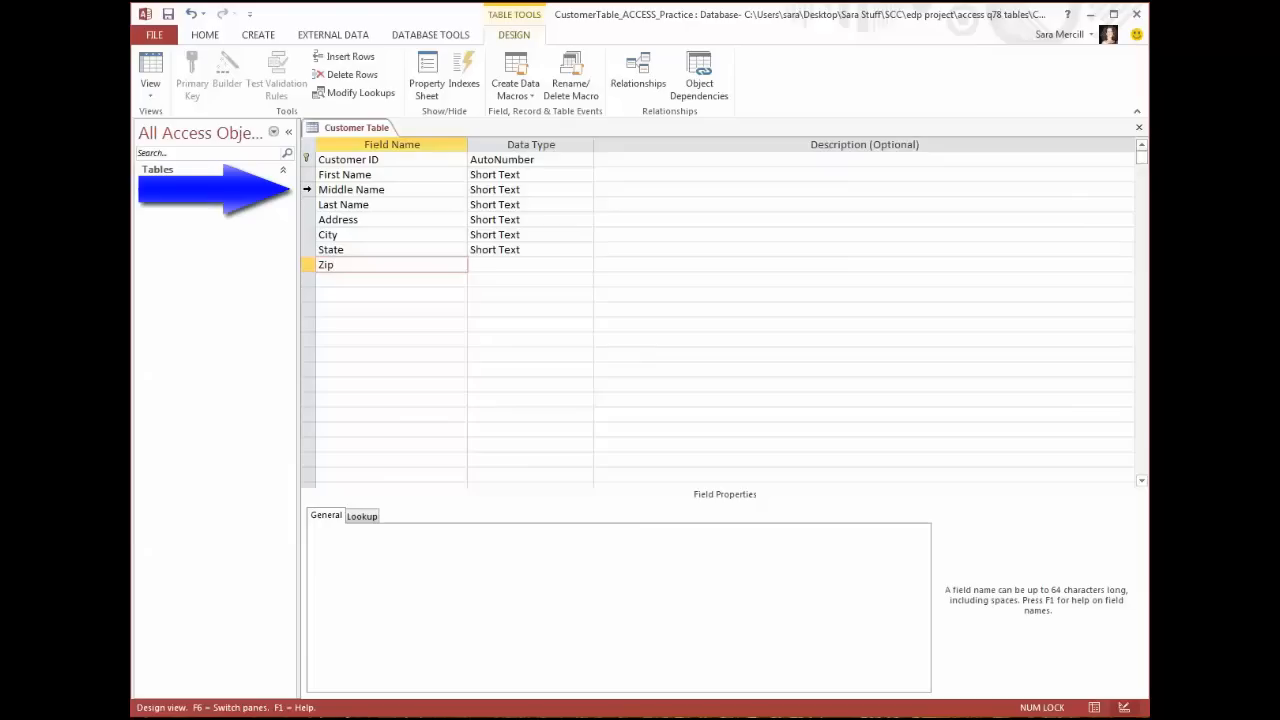
Delete the Middle Name field and move the Last Name field above First Name.
click(308, 190)
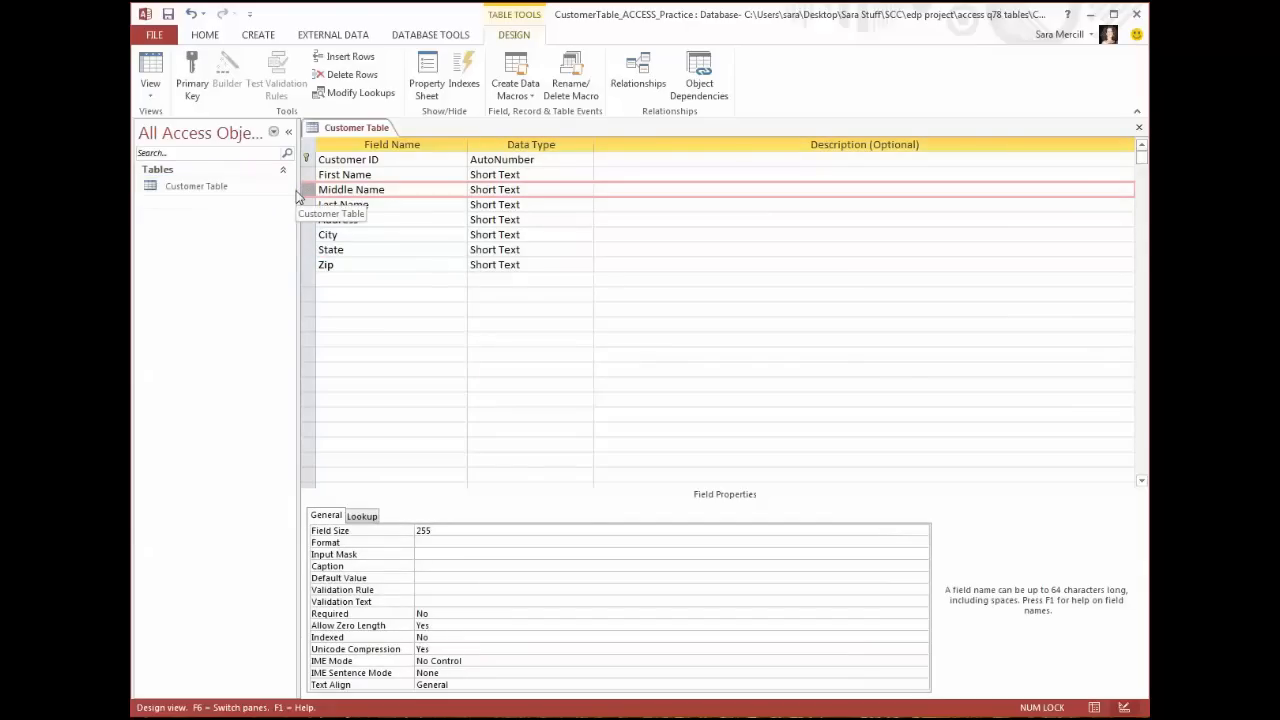
key(Delete)
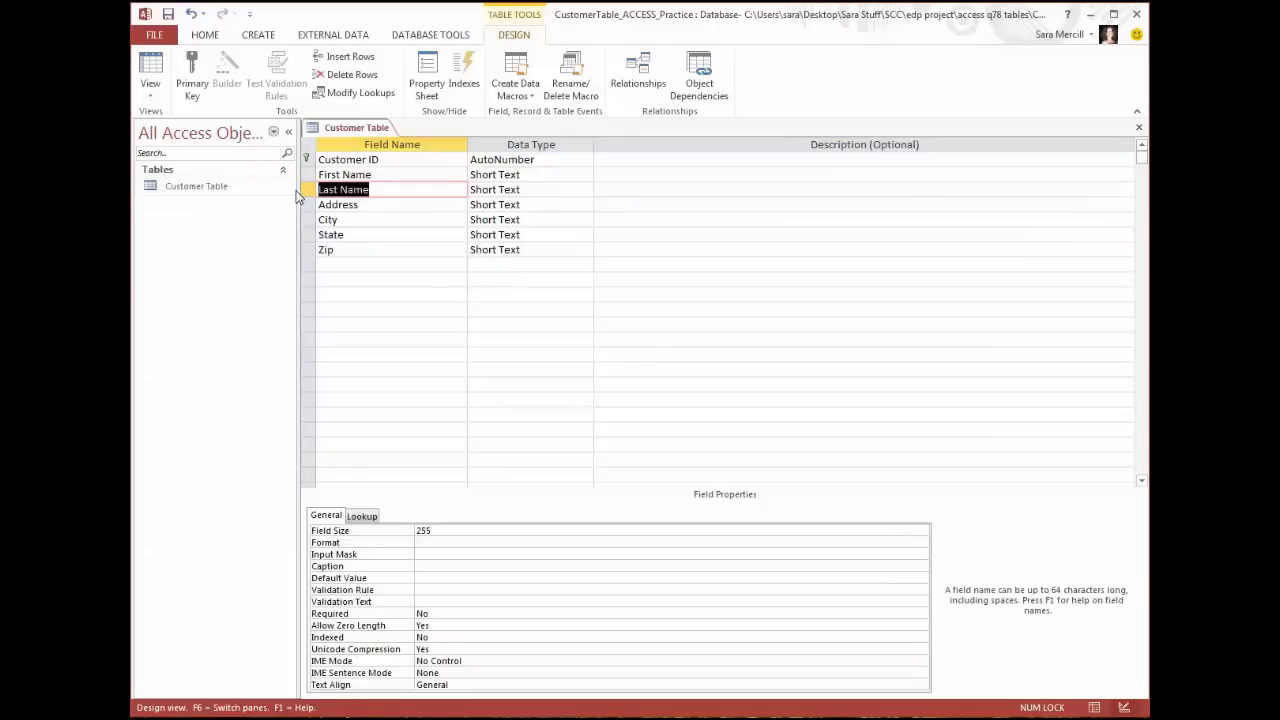
click(443, 174)
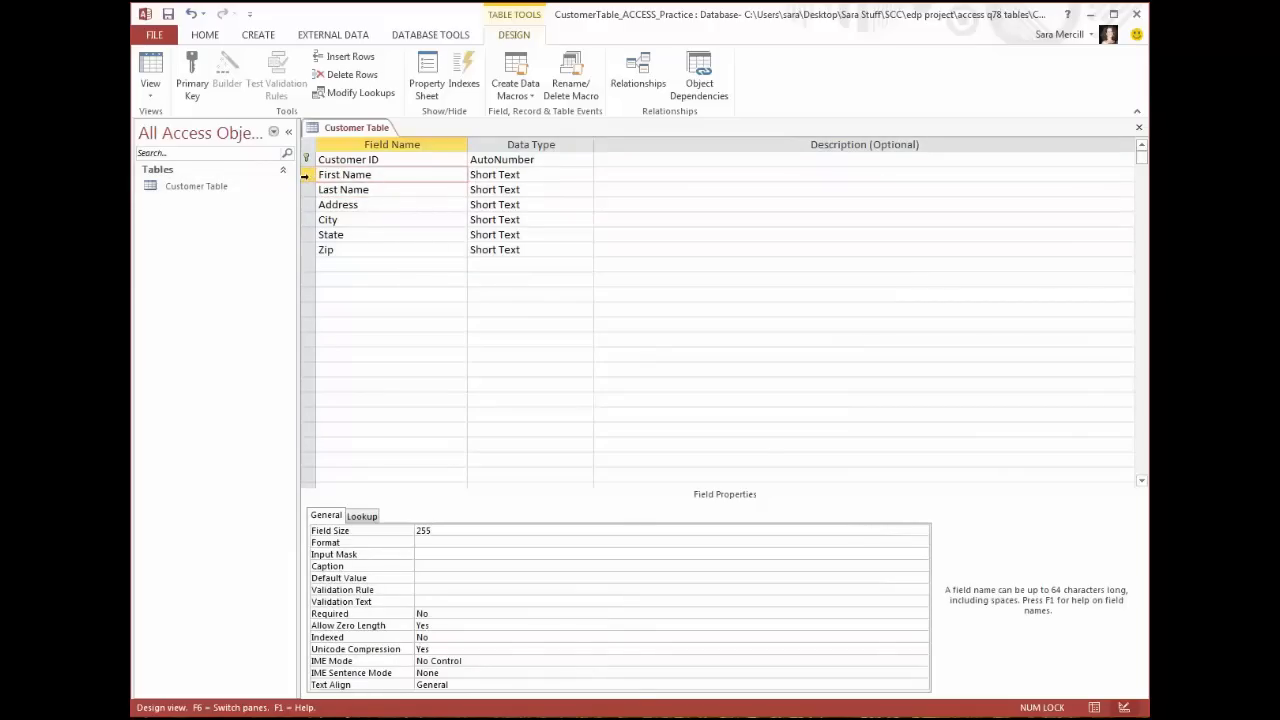
click(309, 190)
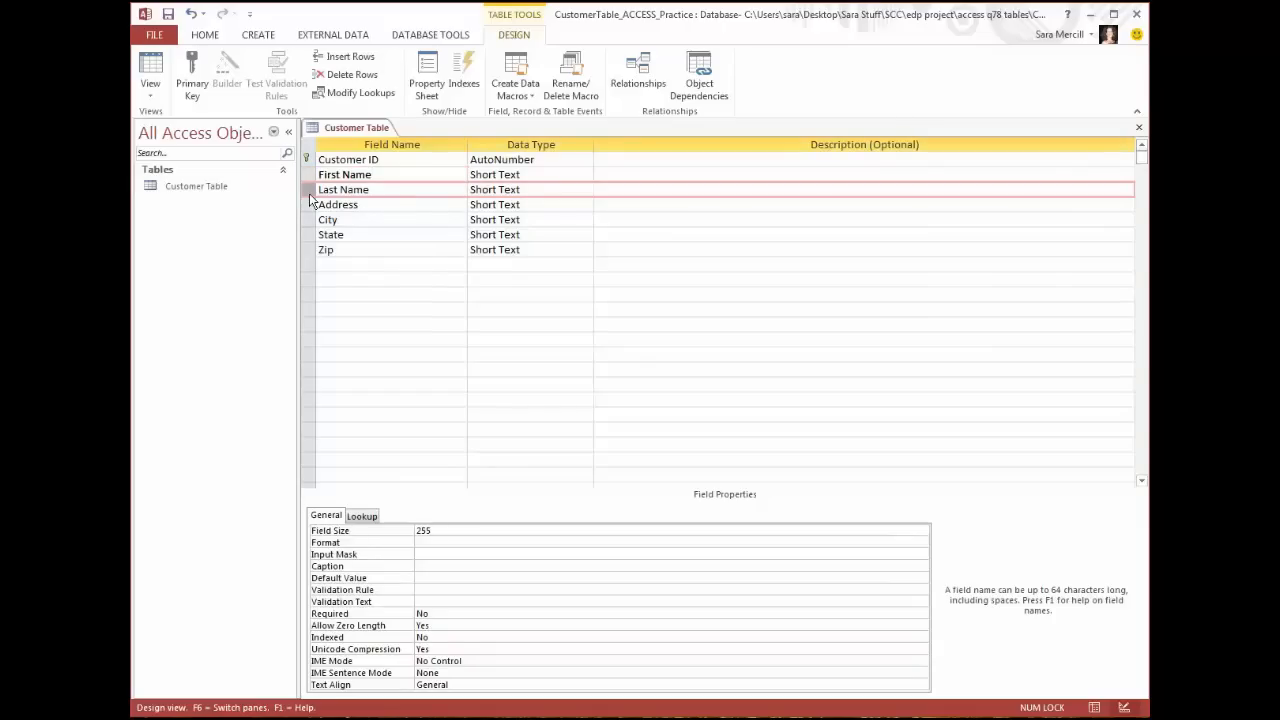
drag(309, 190, 312, 178)
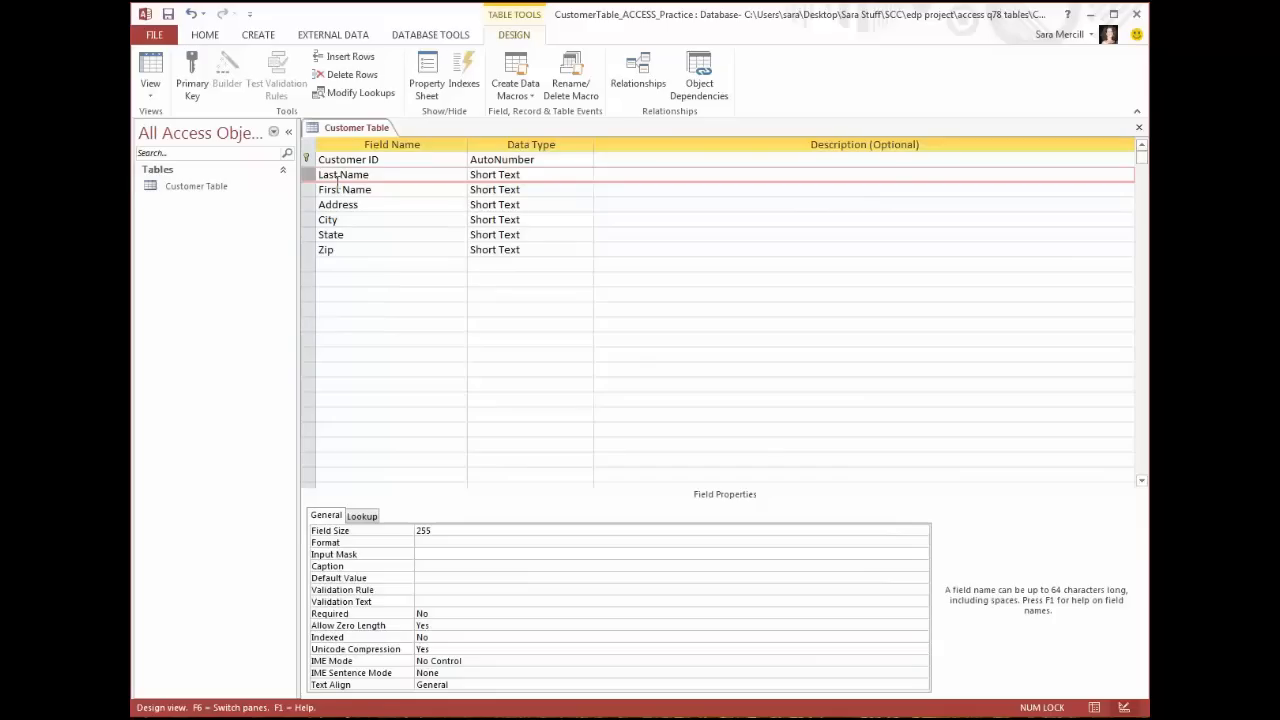
Switch Customer Table to Datasheet View, saving the design changes.
click(150, 88)
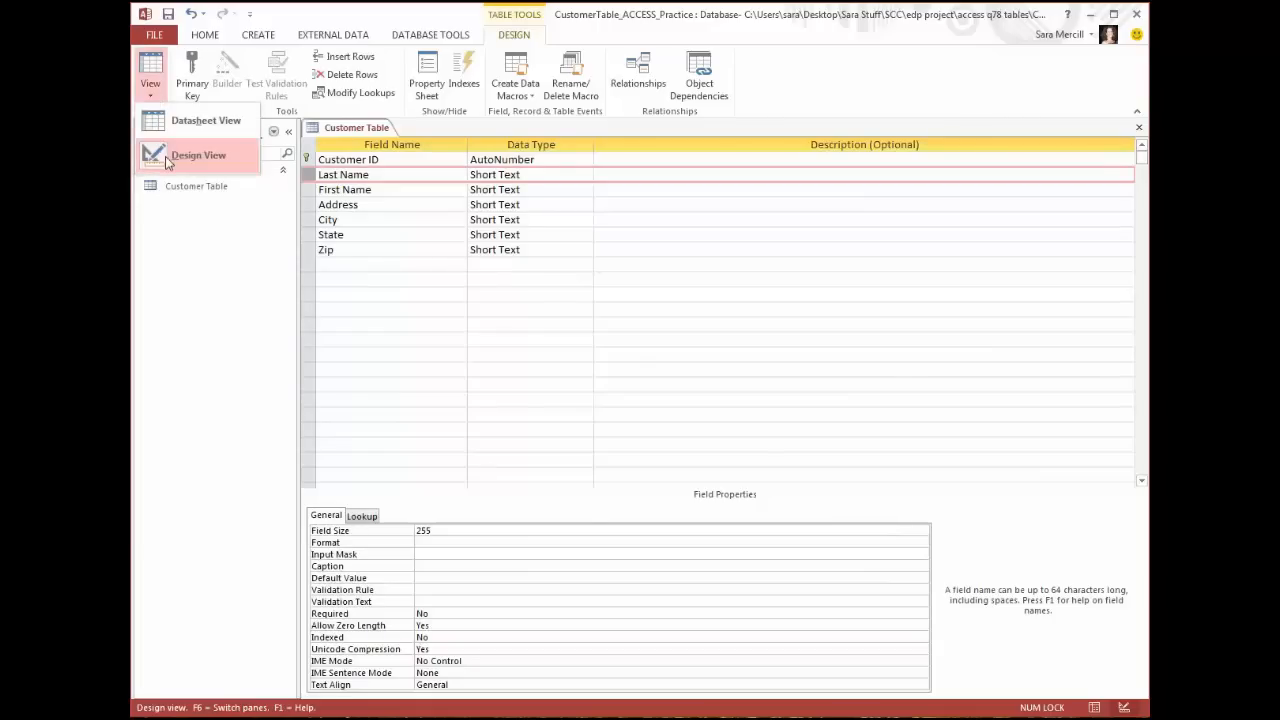
click(172, 121)
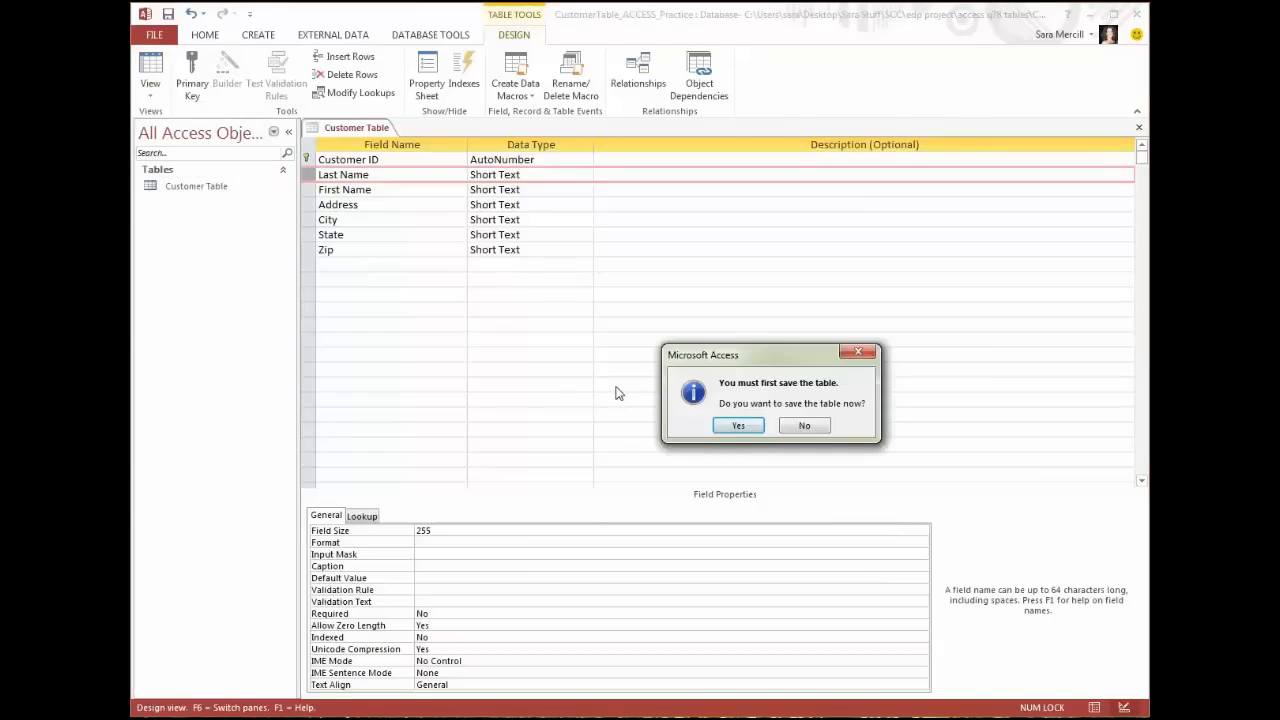
click(740, 426)
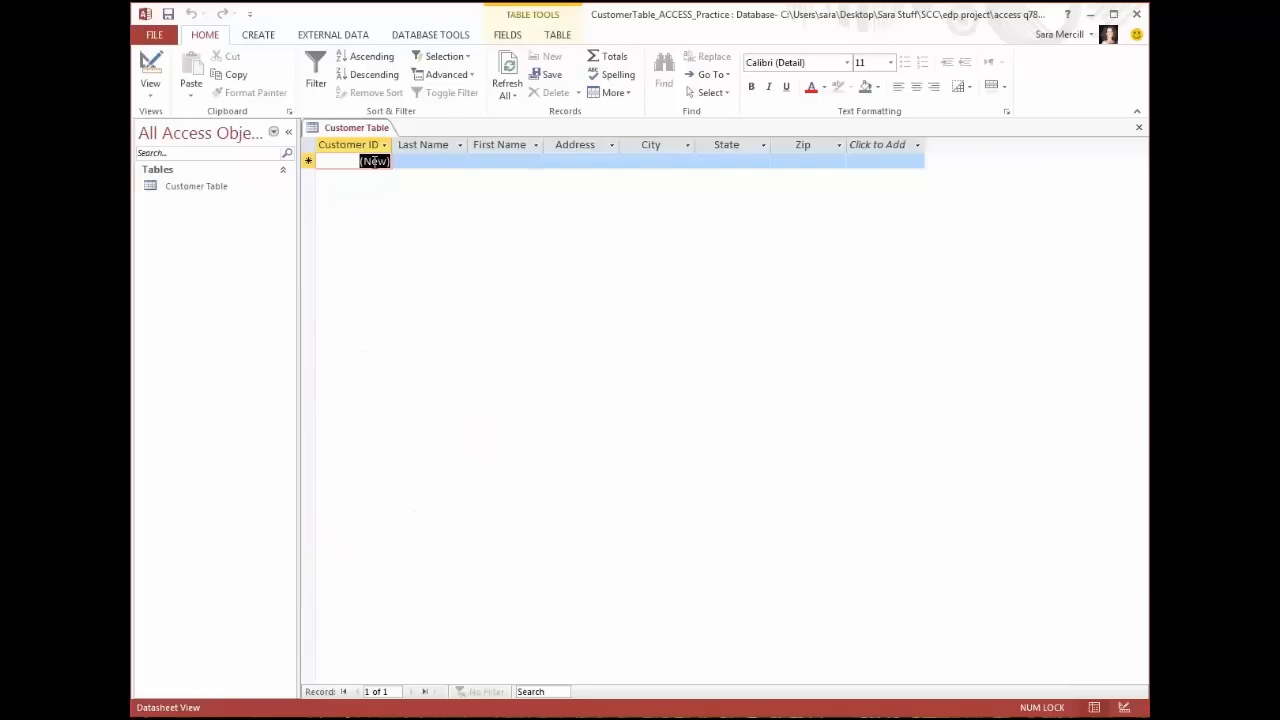
In the first record of Customer Table, enter the customer's last name, first name and street address.
click(422, 160)
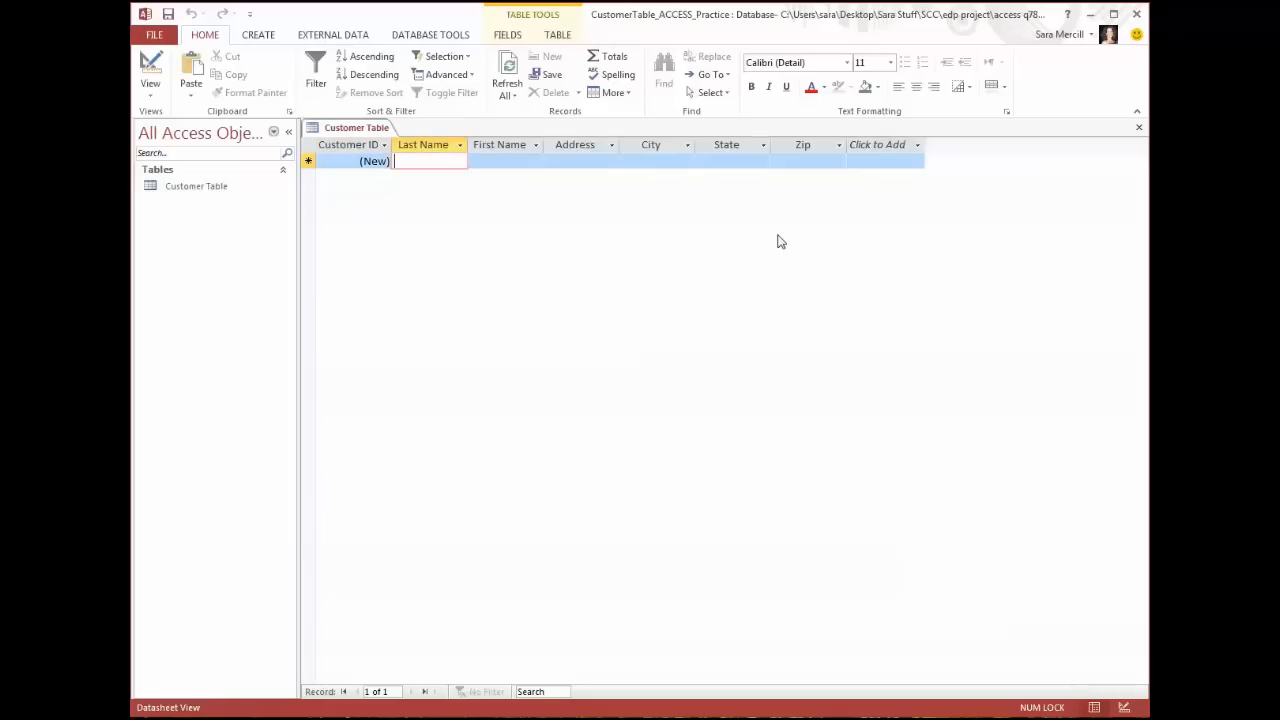
text(Smith)
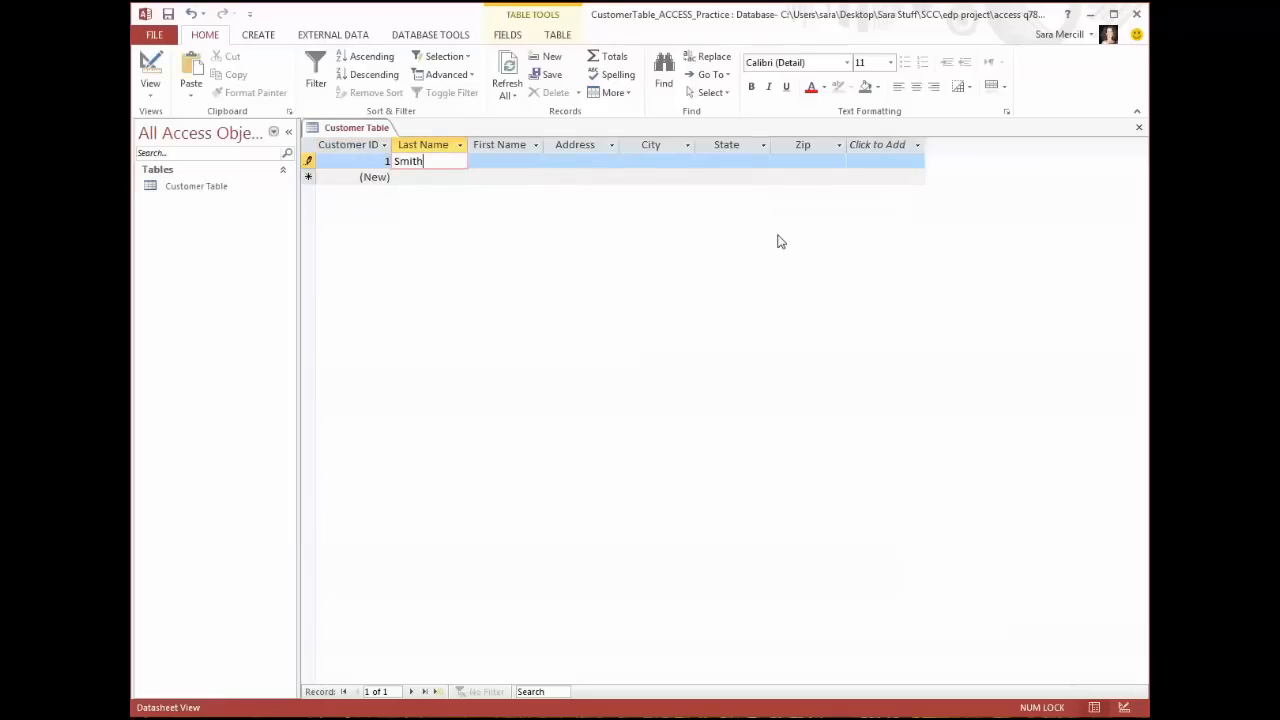
key(Tab)
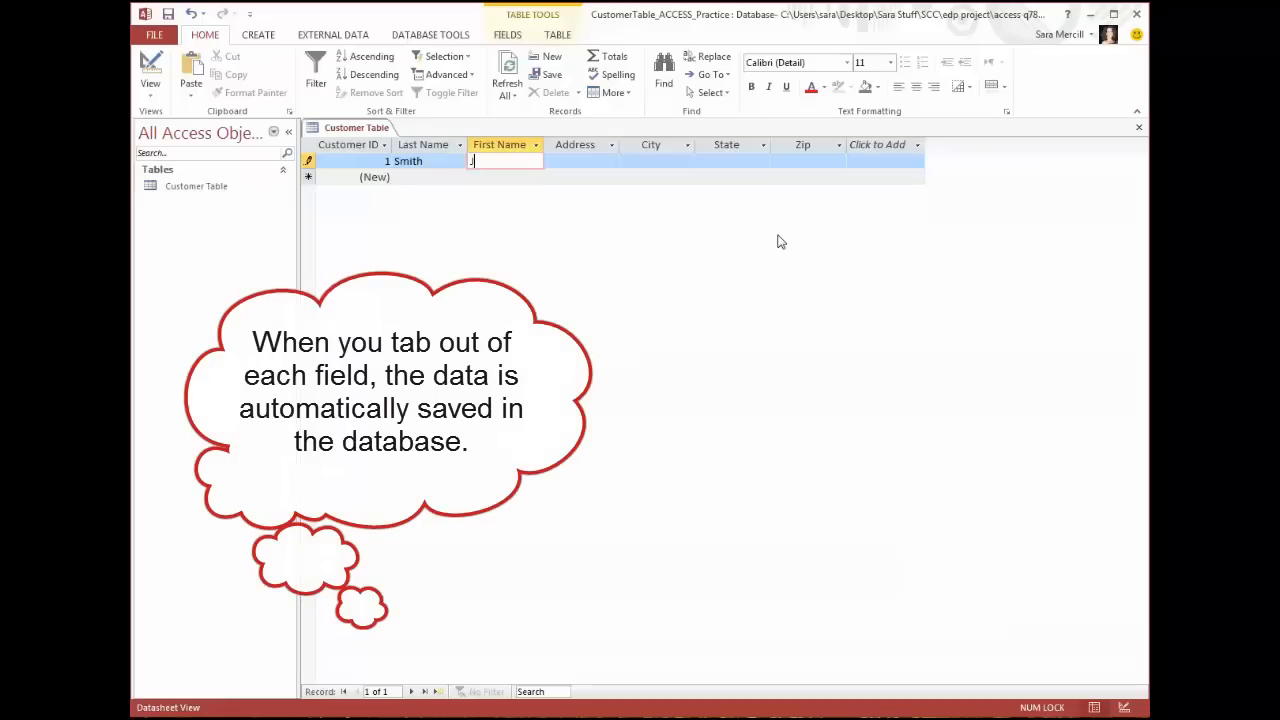
text(John)
key(Tab)
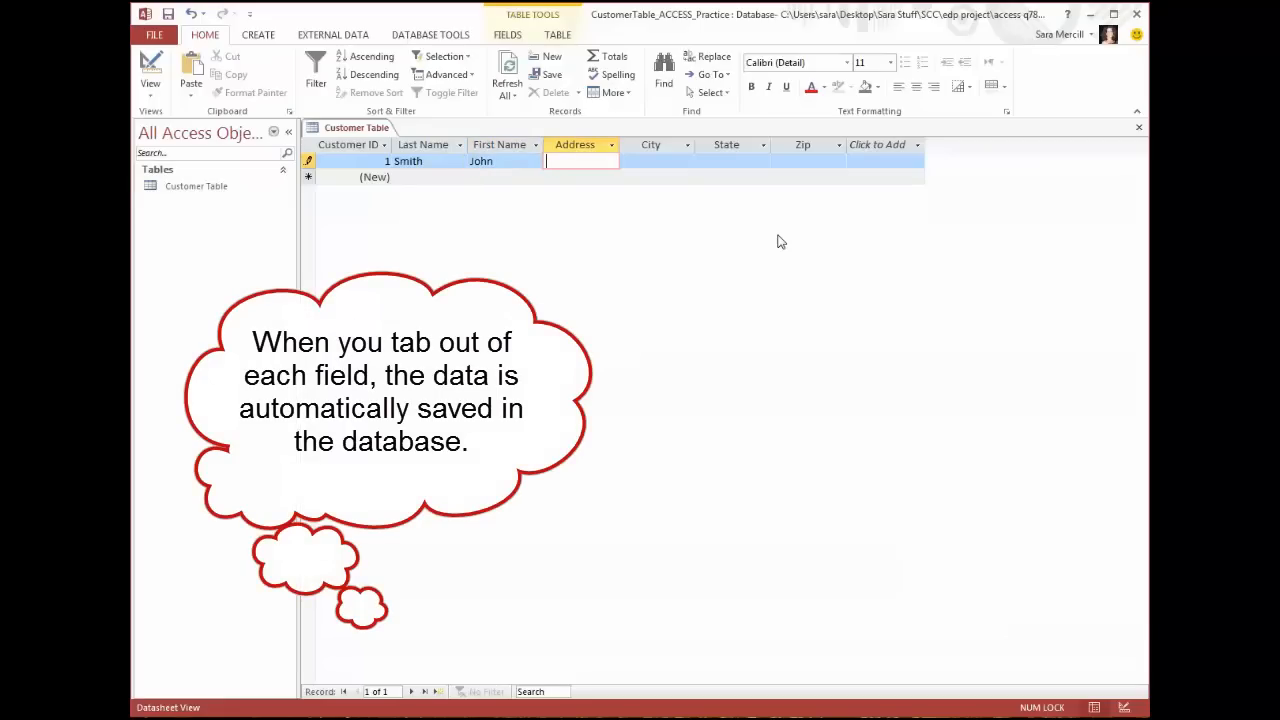
text(123 Anywhere S)
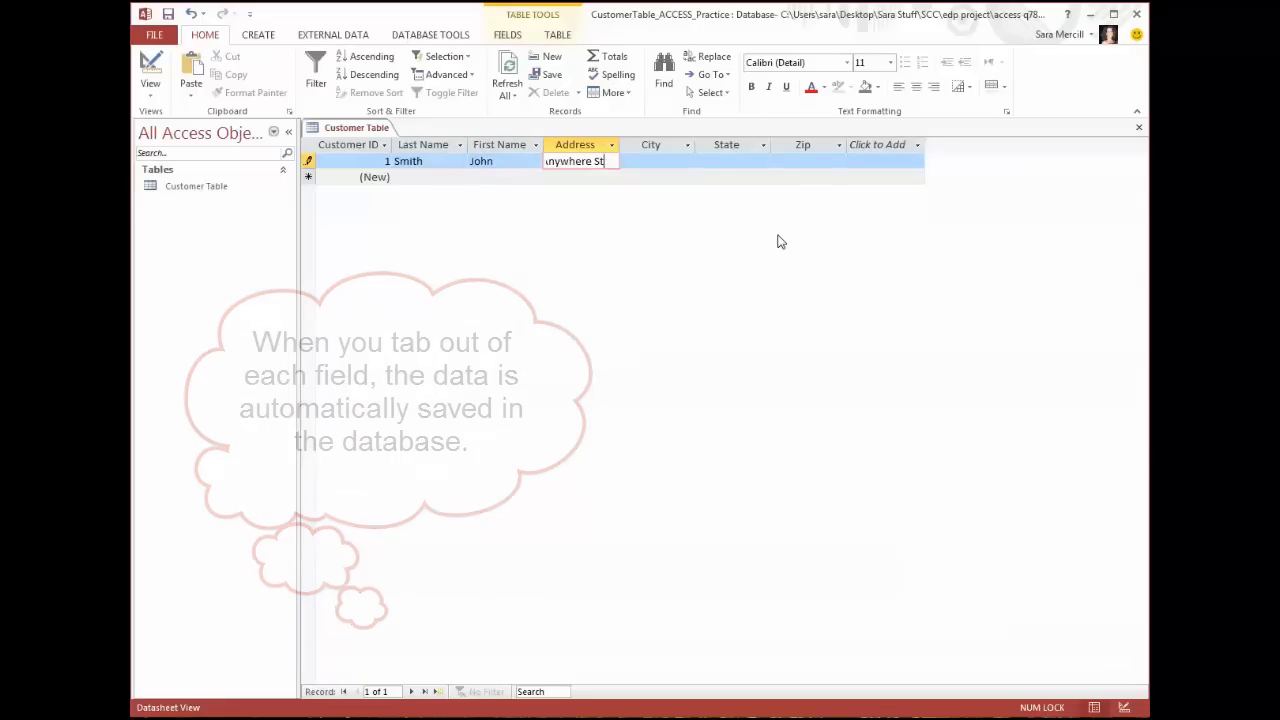
text(treet)
key(Tab)
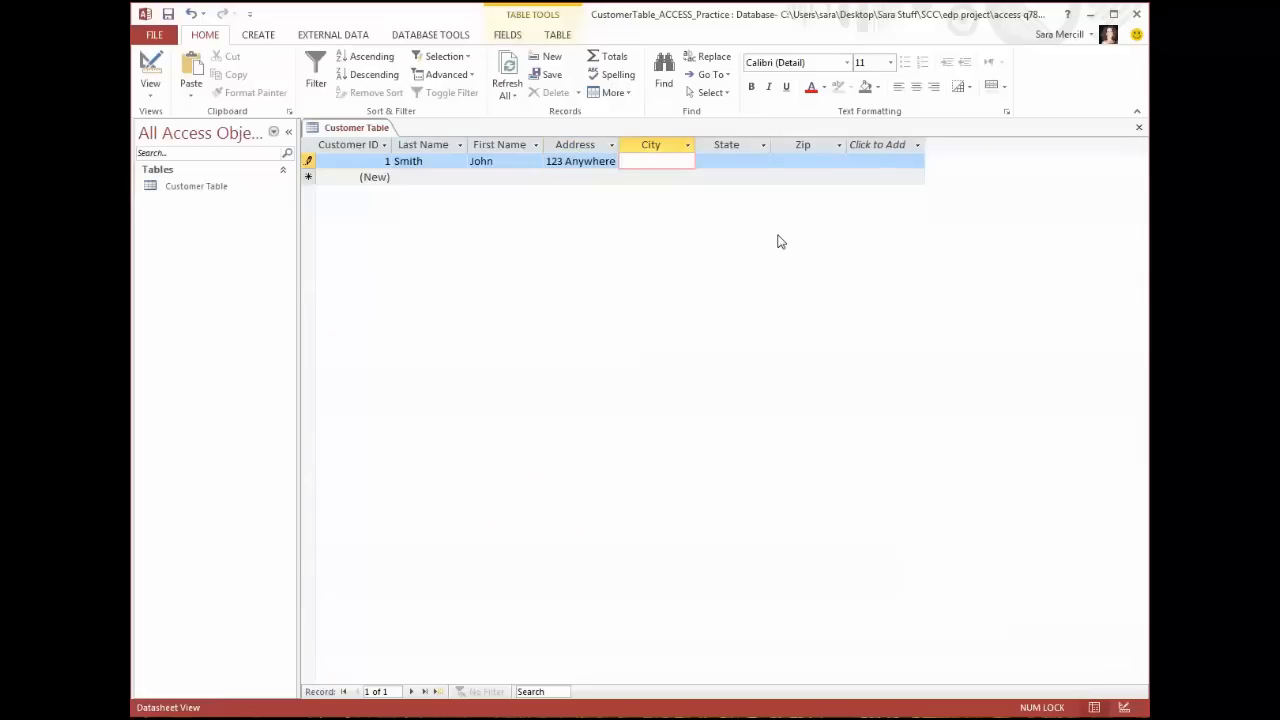
Complete the first record by entering the customer's city, state abbreviation and ZIP code.
text(Scottsdale)
key(Tab)
text(AZ)
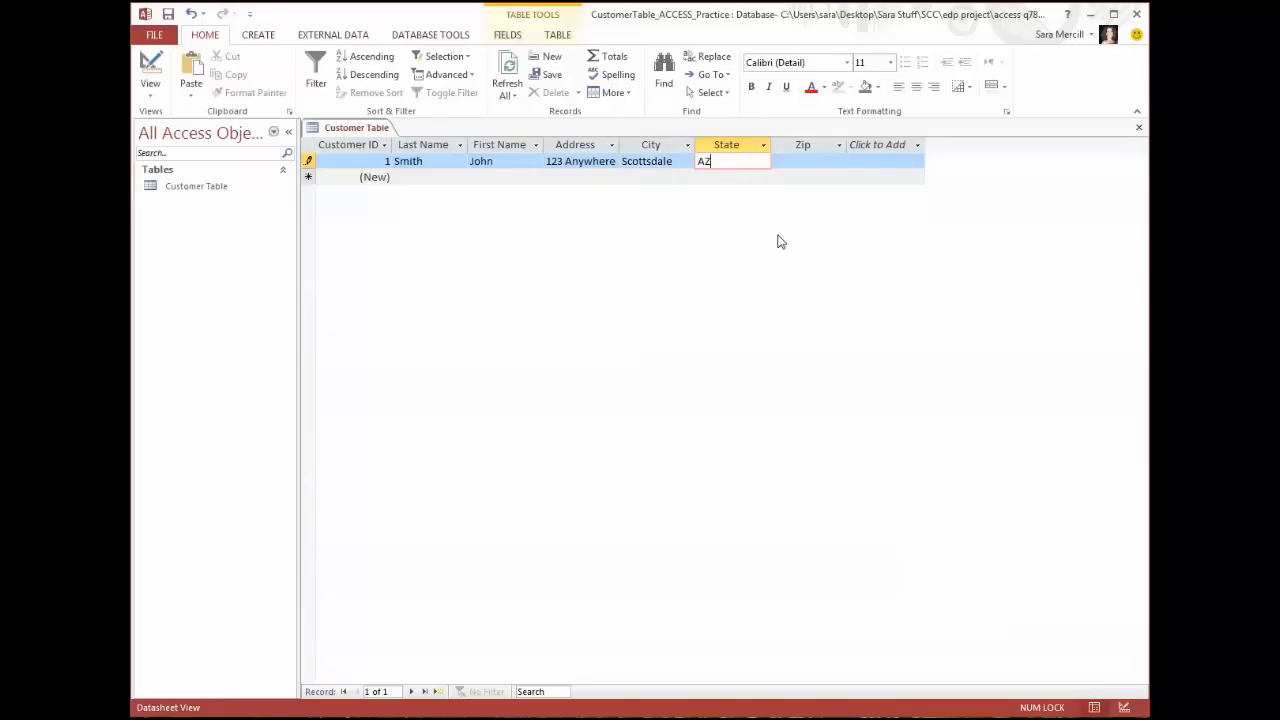
key(Tab)
text(85224)
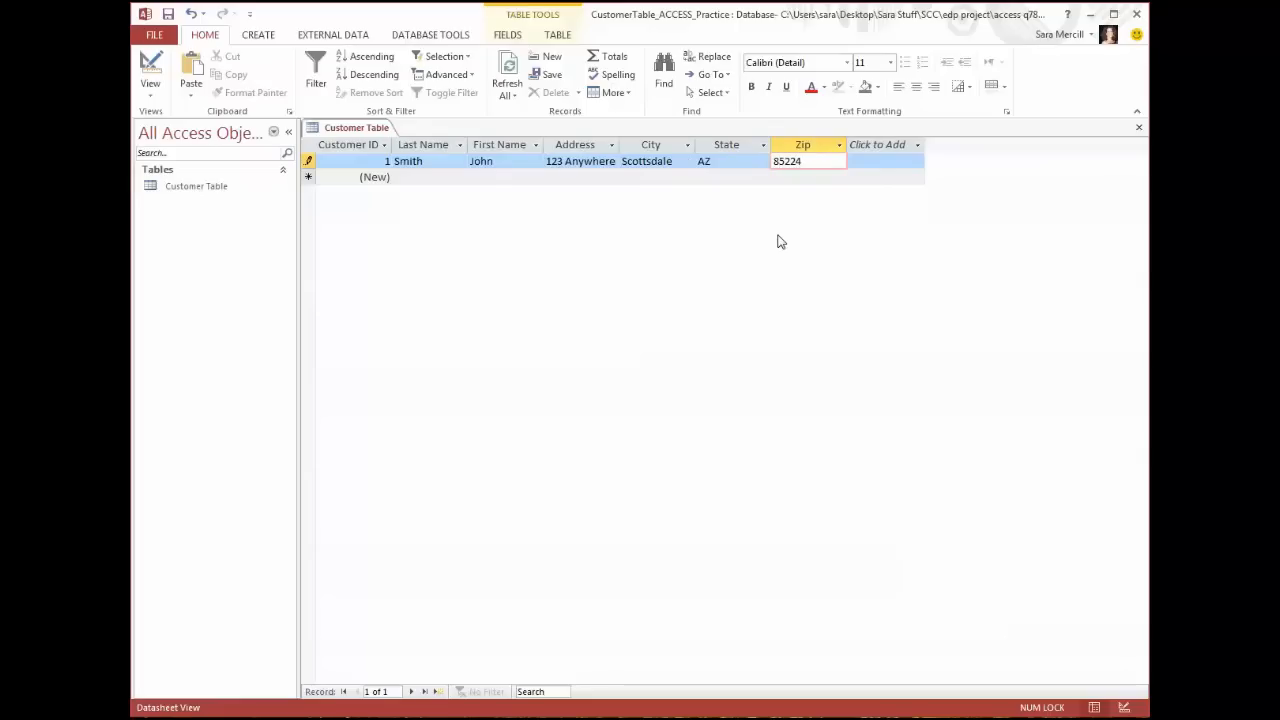
key(Tab)
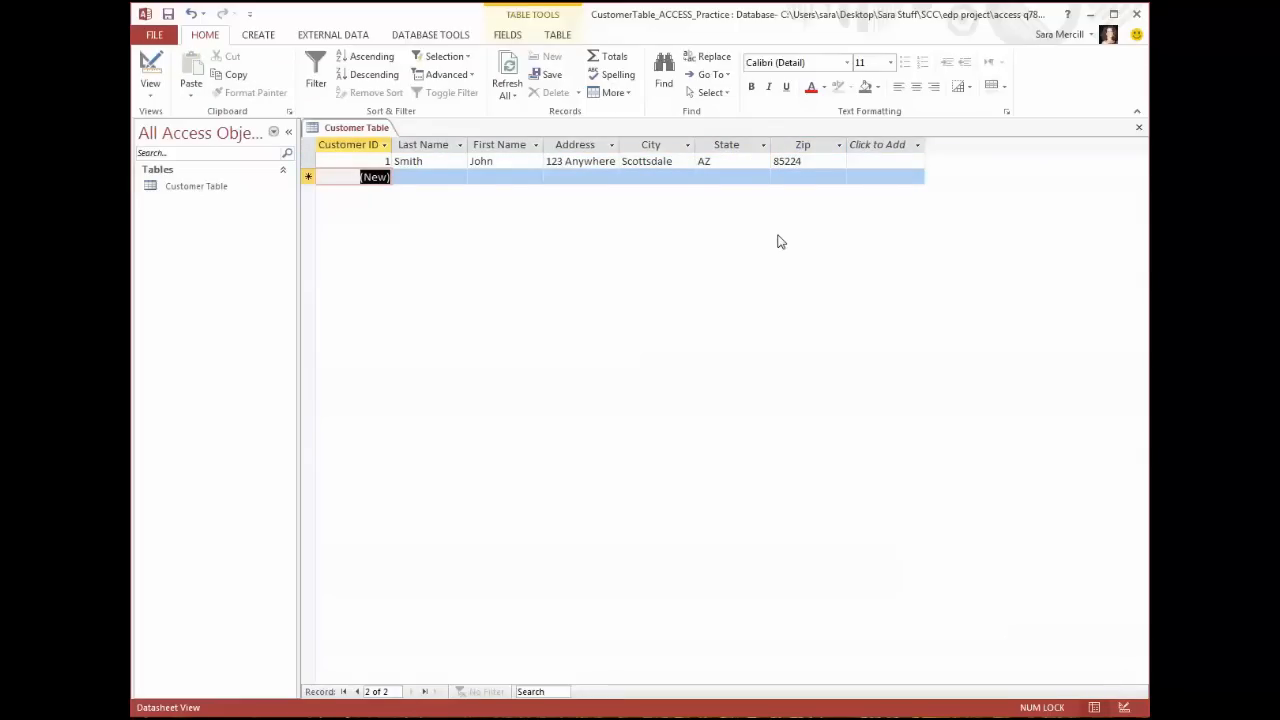
Start a second record by entering the next customer's last name and first name, leaving Customer ID to number itself.
key(Tab)
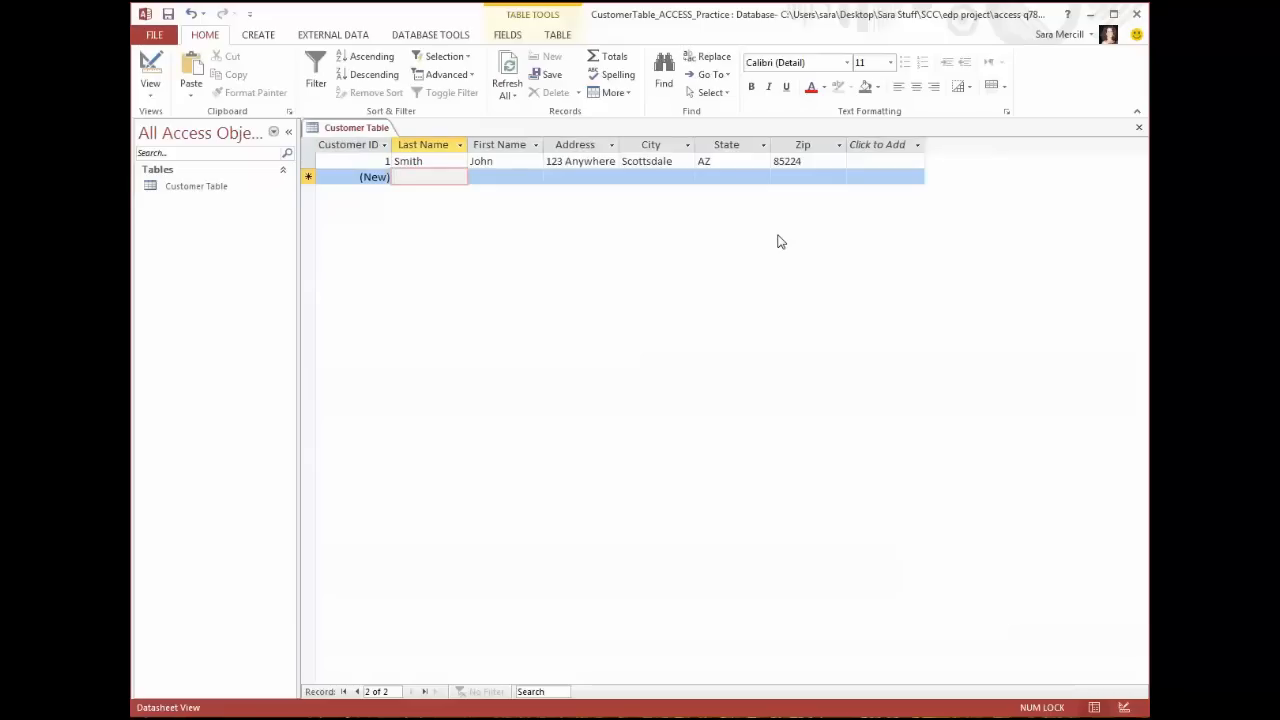
text(White)
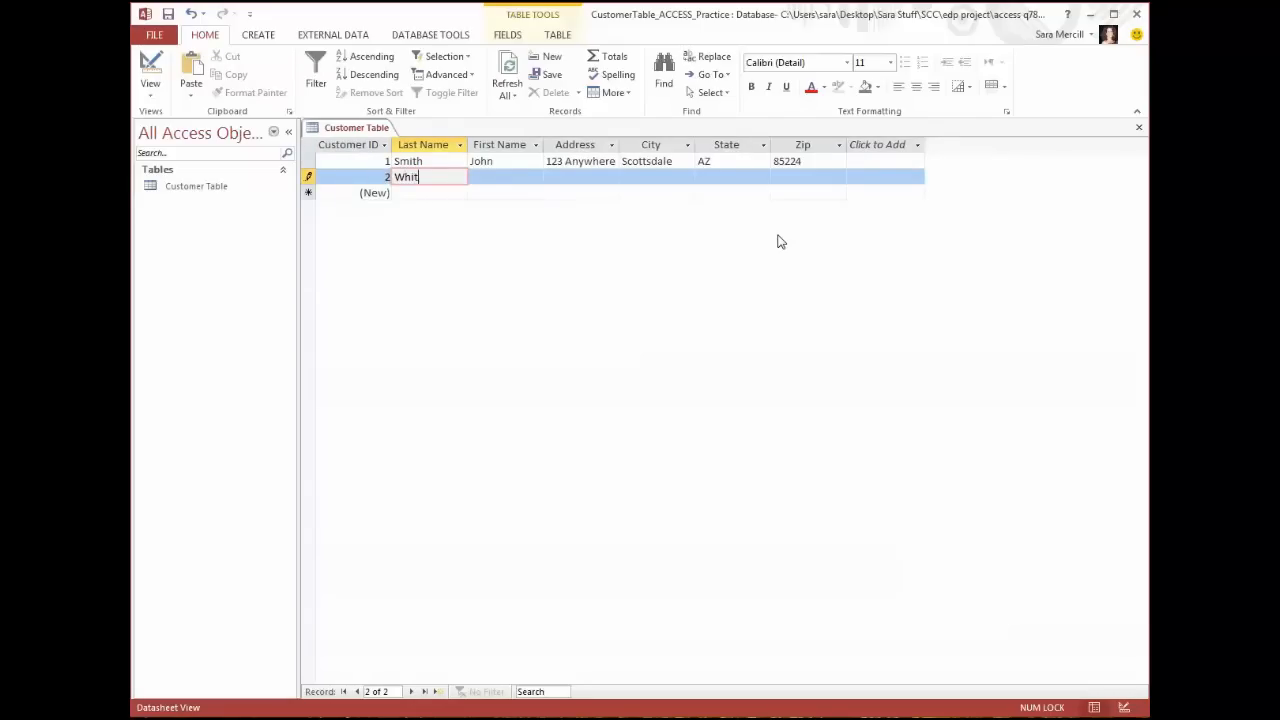
key(Tab)
text(J)
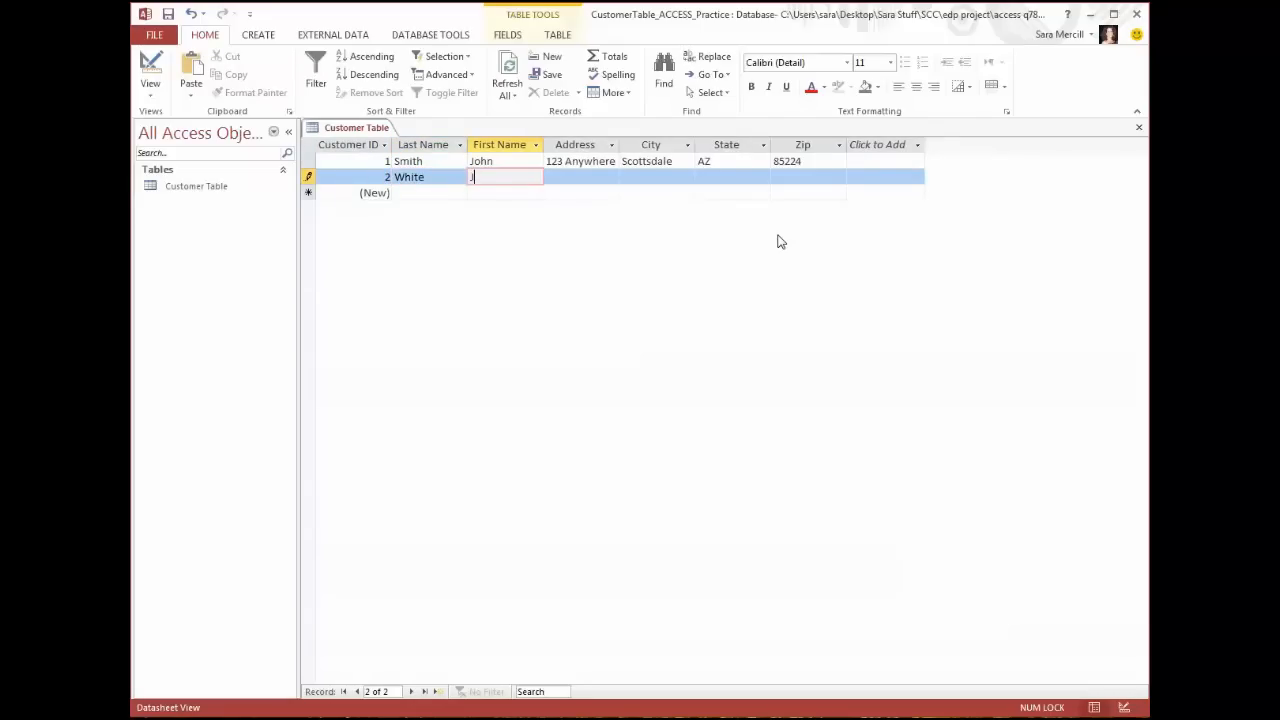
text(erry)
Fit the widths of the Address, City, State and Zip columns to their contents without adding a new field.
double_click(619, 144)
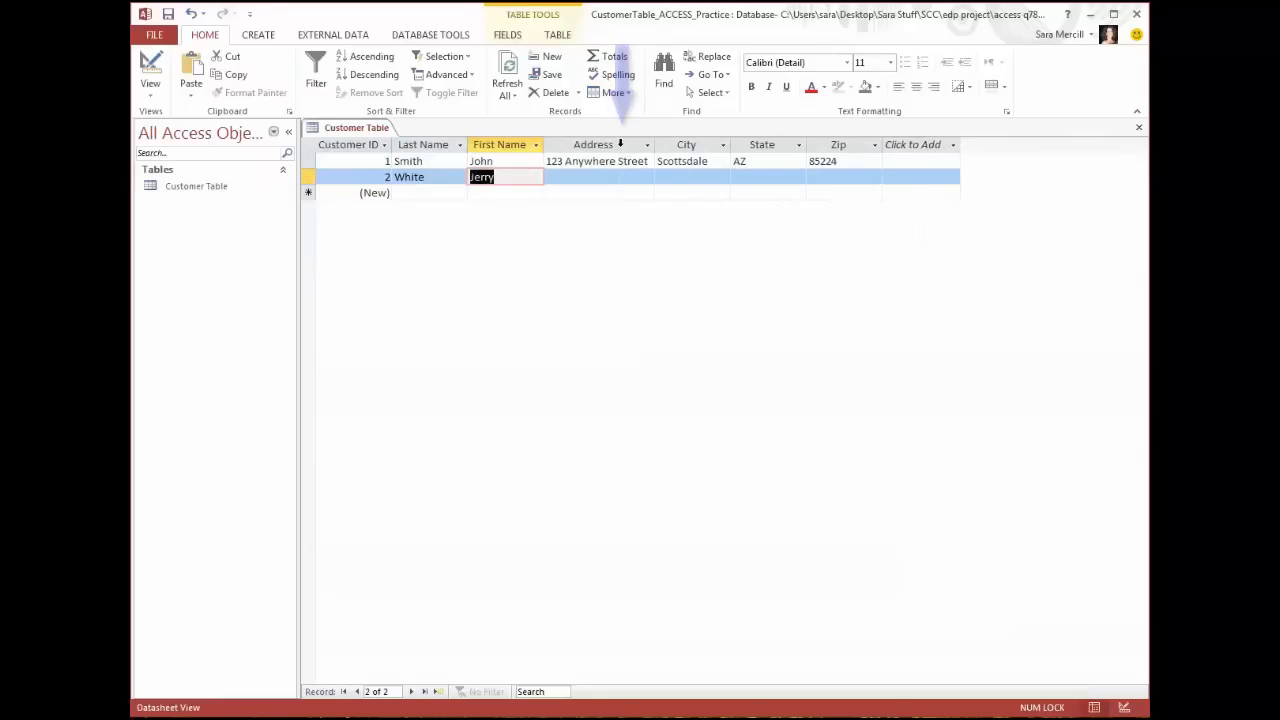
double_click(730, 144)
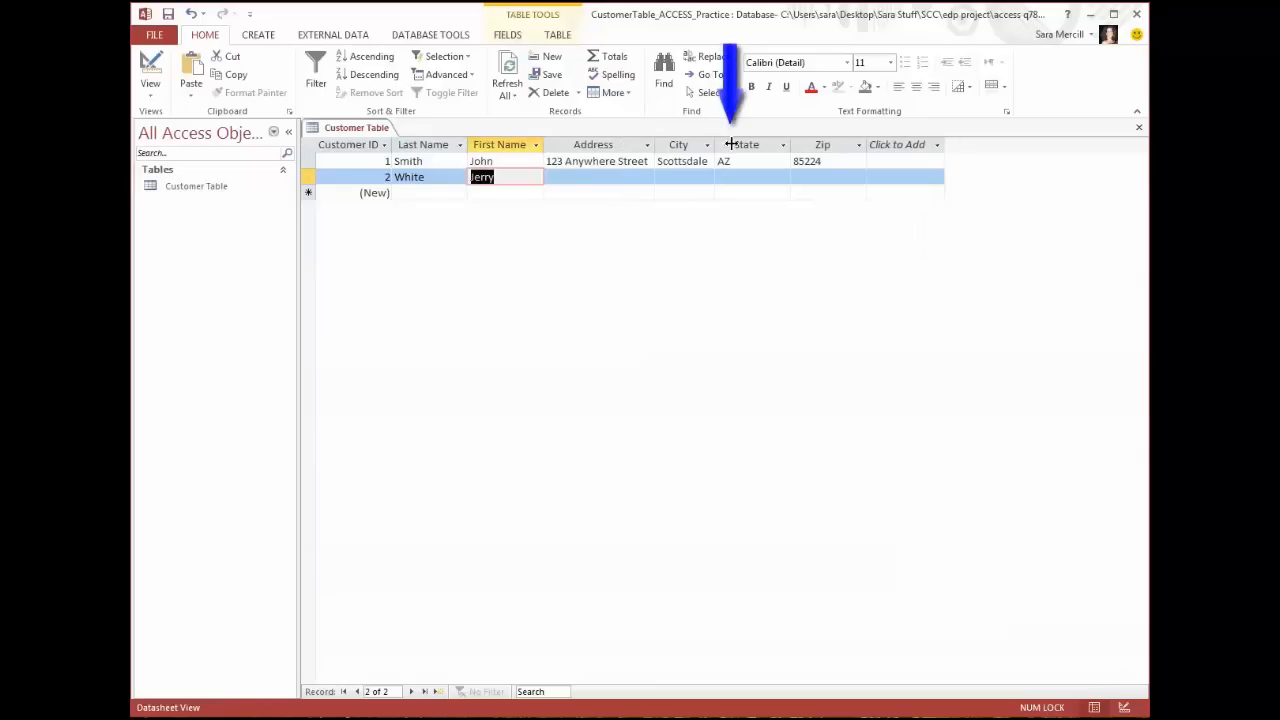
double_click(790, 144)
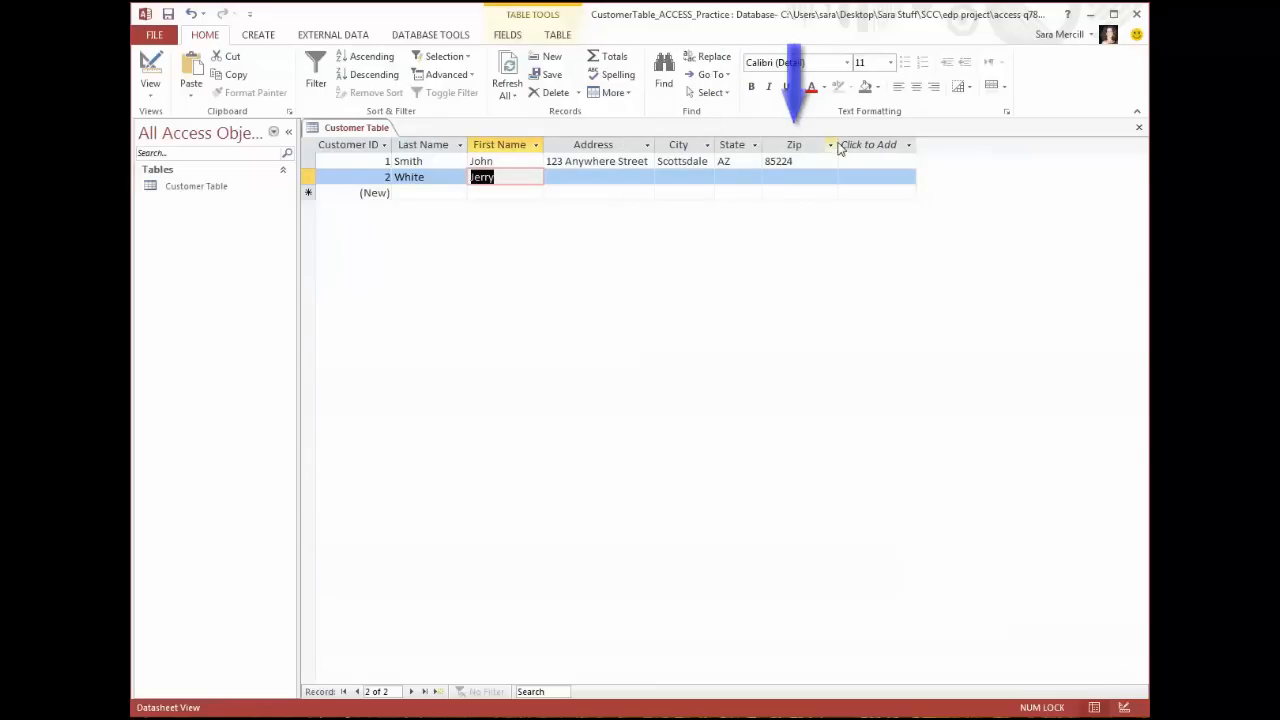
double_click(838, 144)
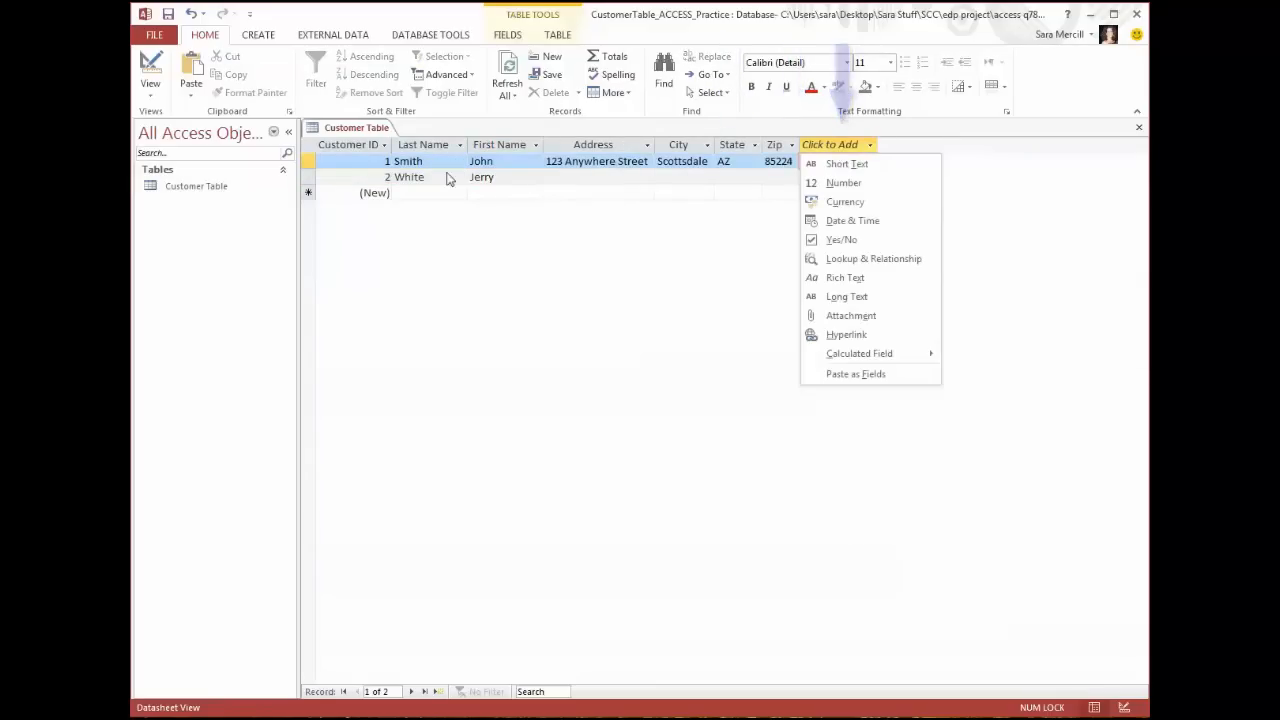
key(Escape)
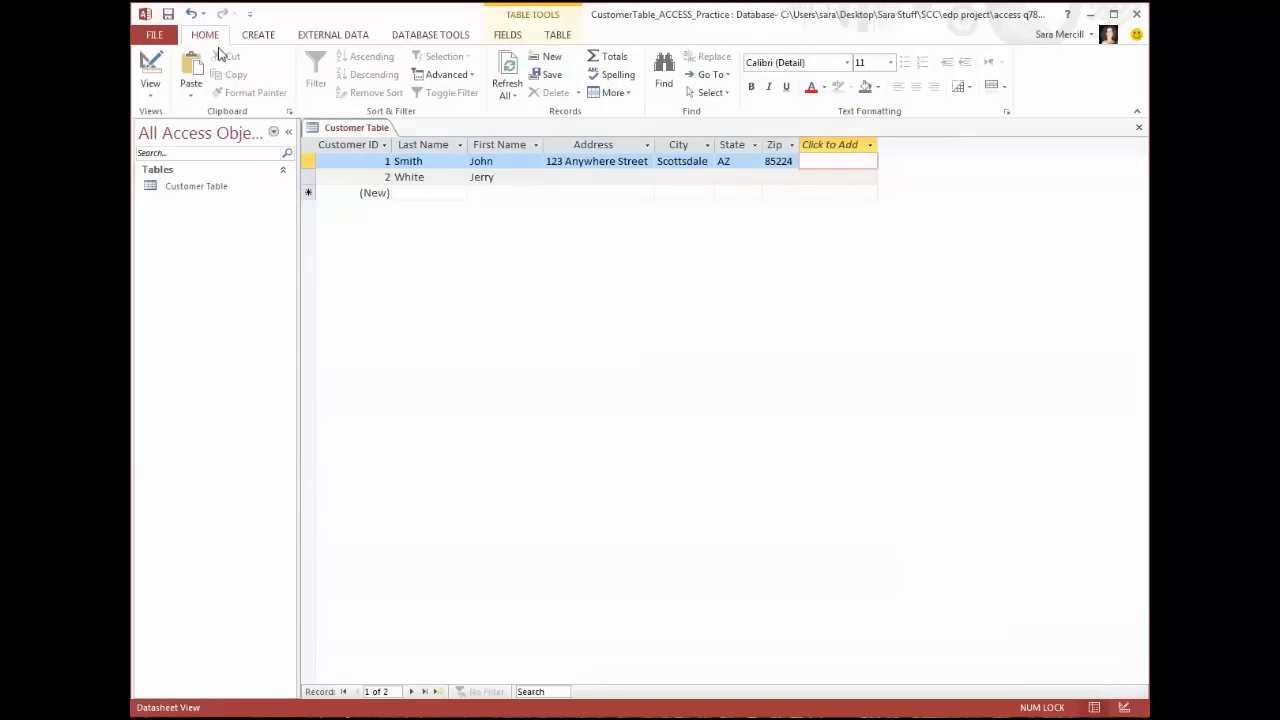
Try a light orange and a green theme font color for the datasheet text.
click(825, 88)
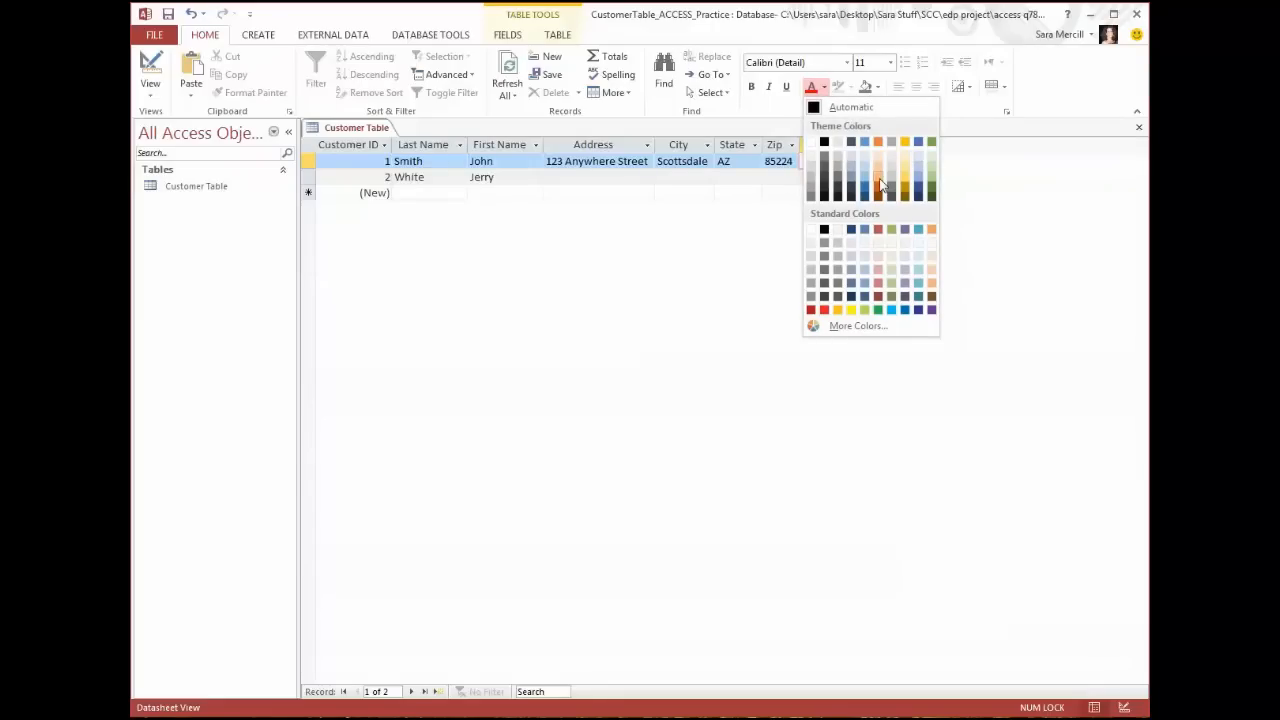
click(880, 184)
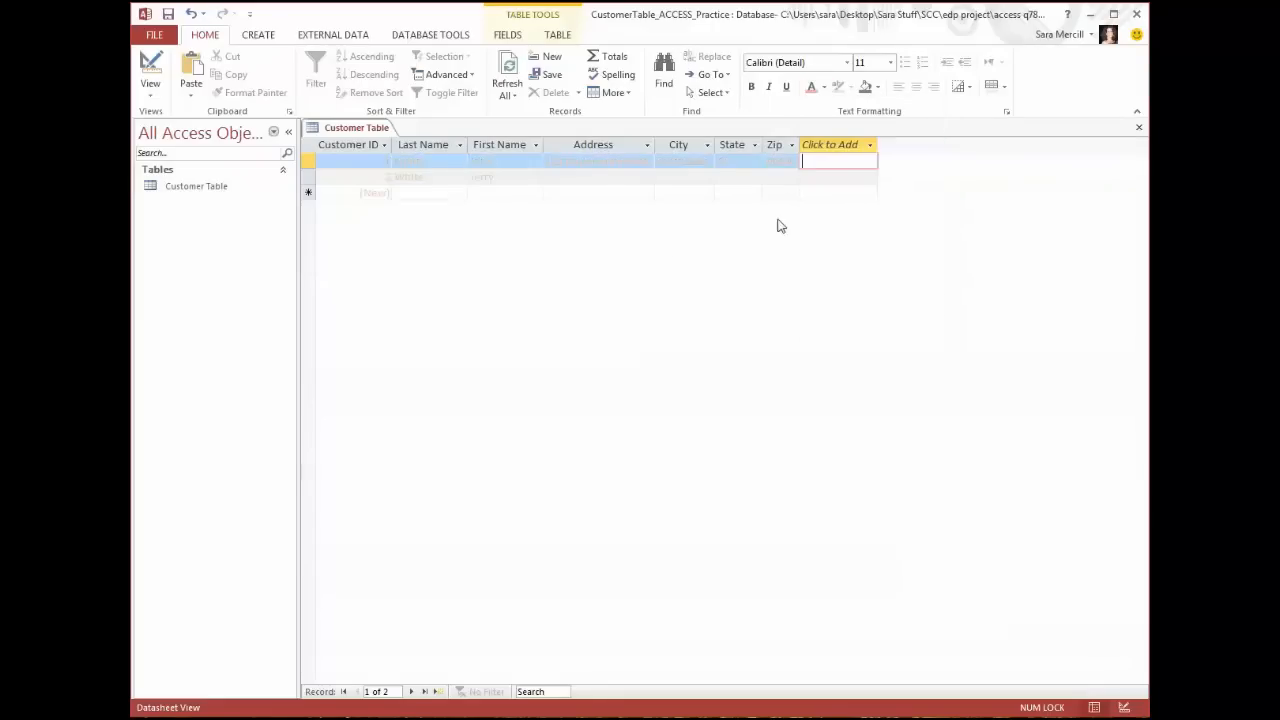
click(825, 88)
click(926, 143)
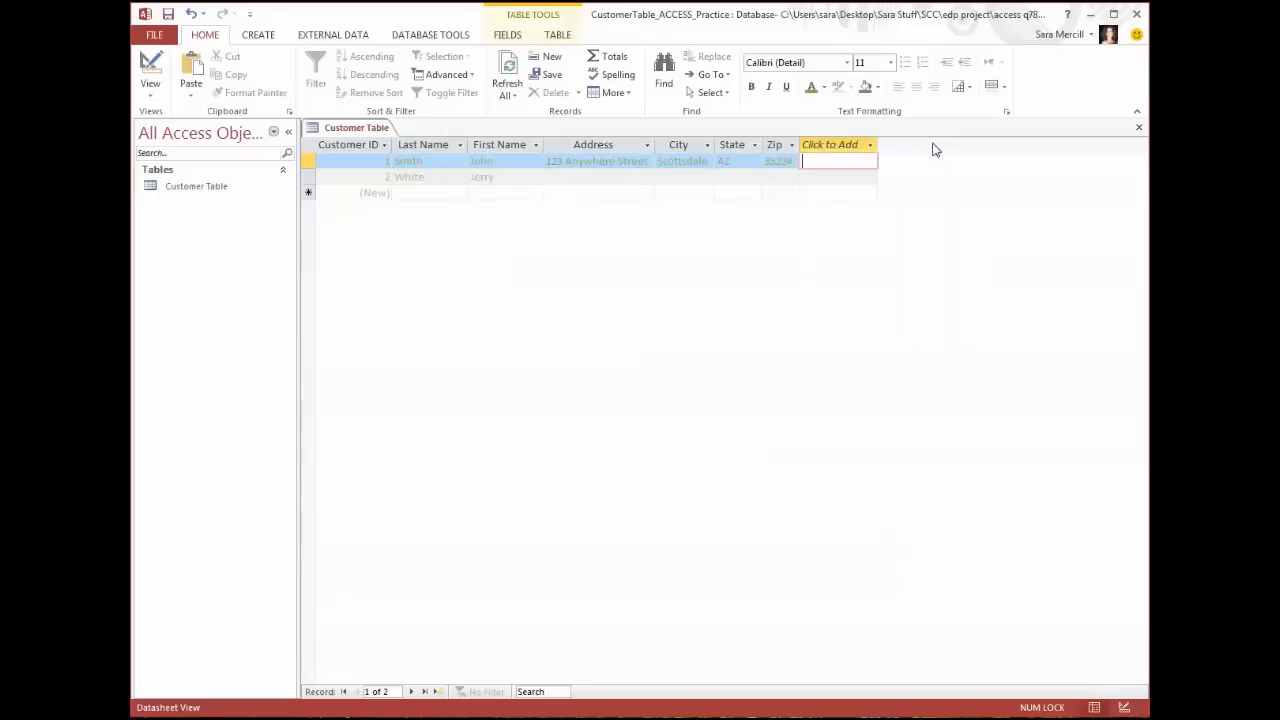
Apply a gray theme background color to the datasheet and set its font color to black.
click(877, 88)
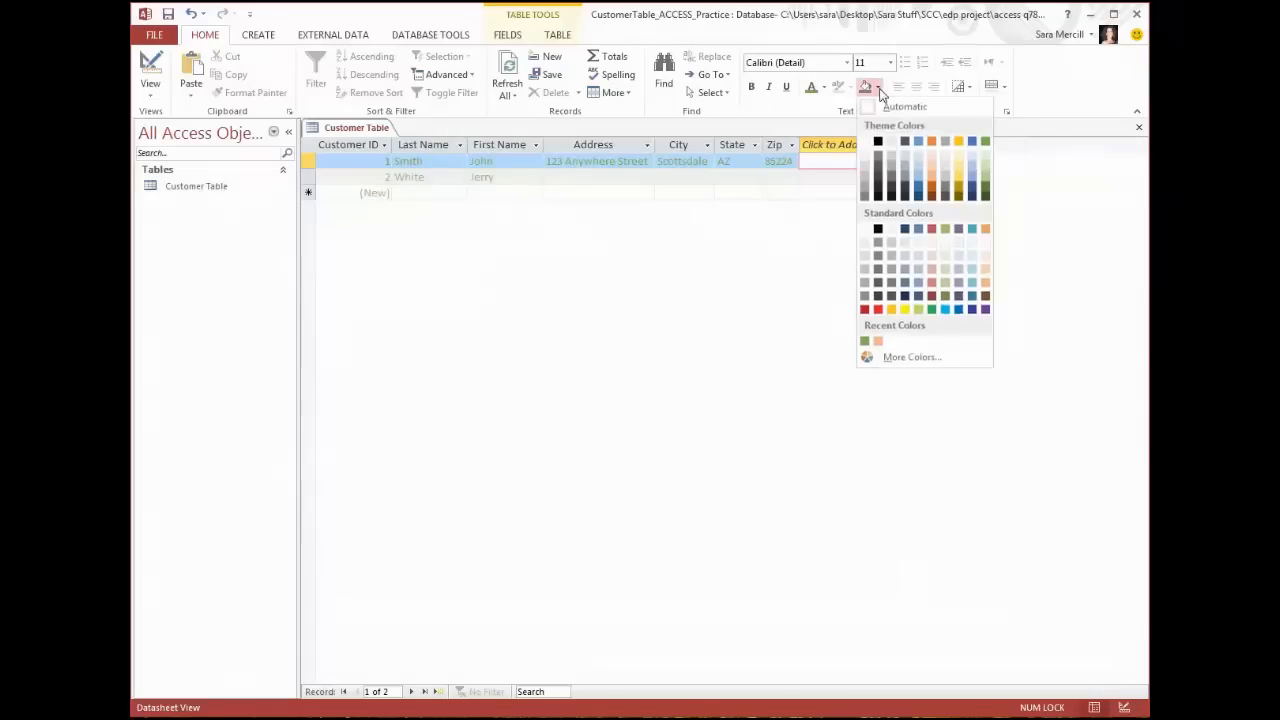
click(868, 183)
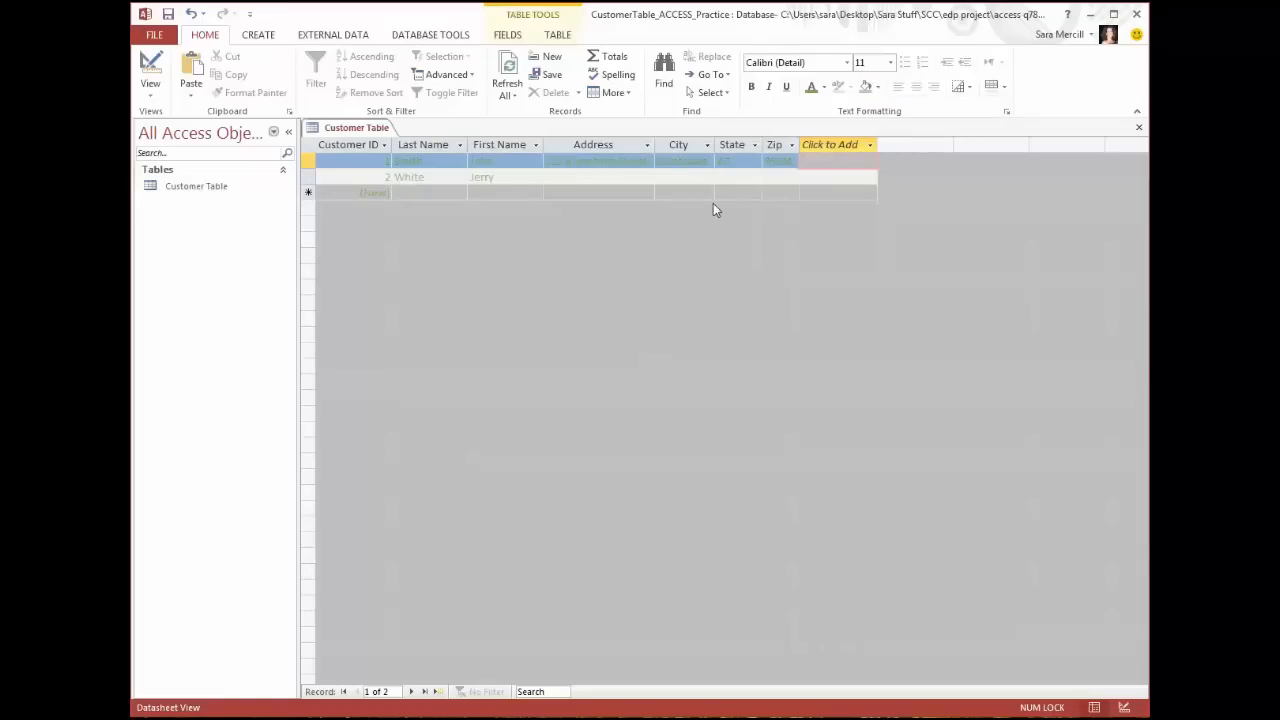
click(823, 87)
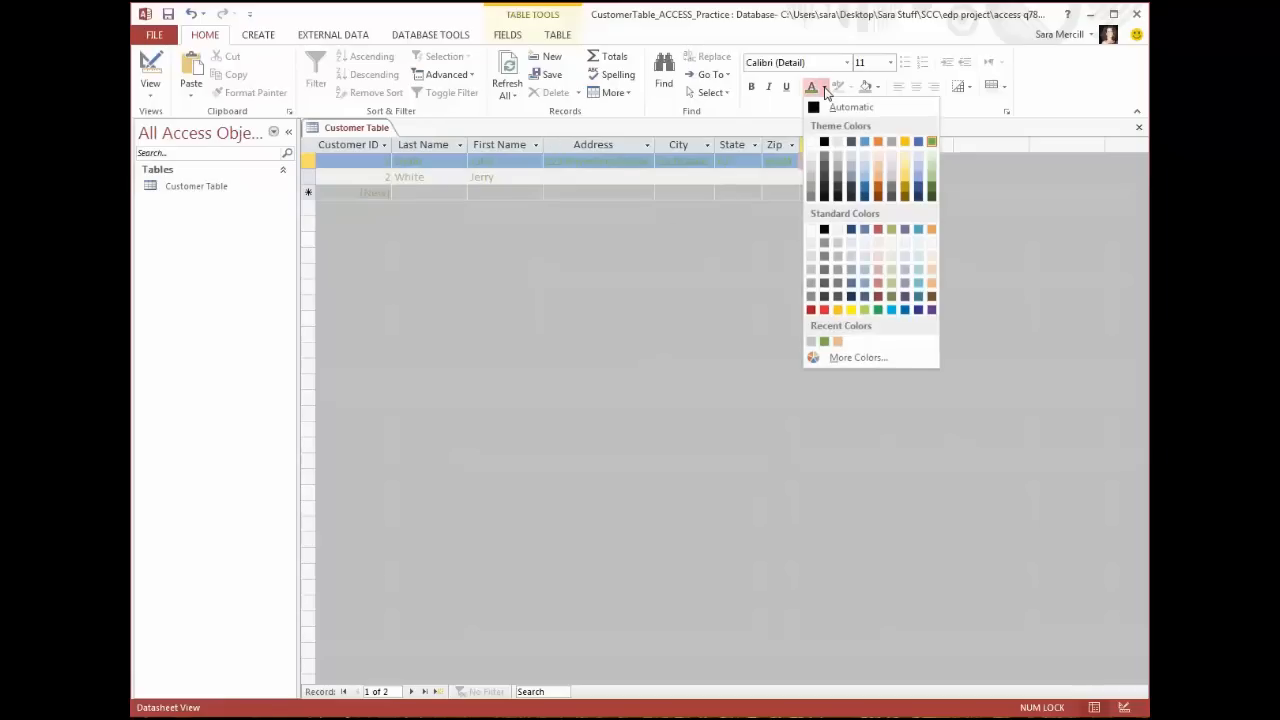
click(825, 142)
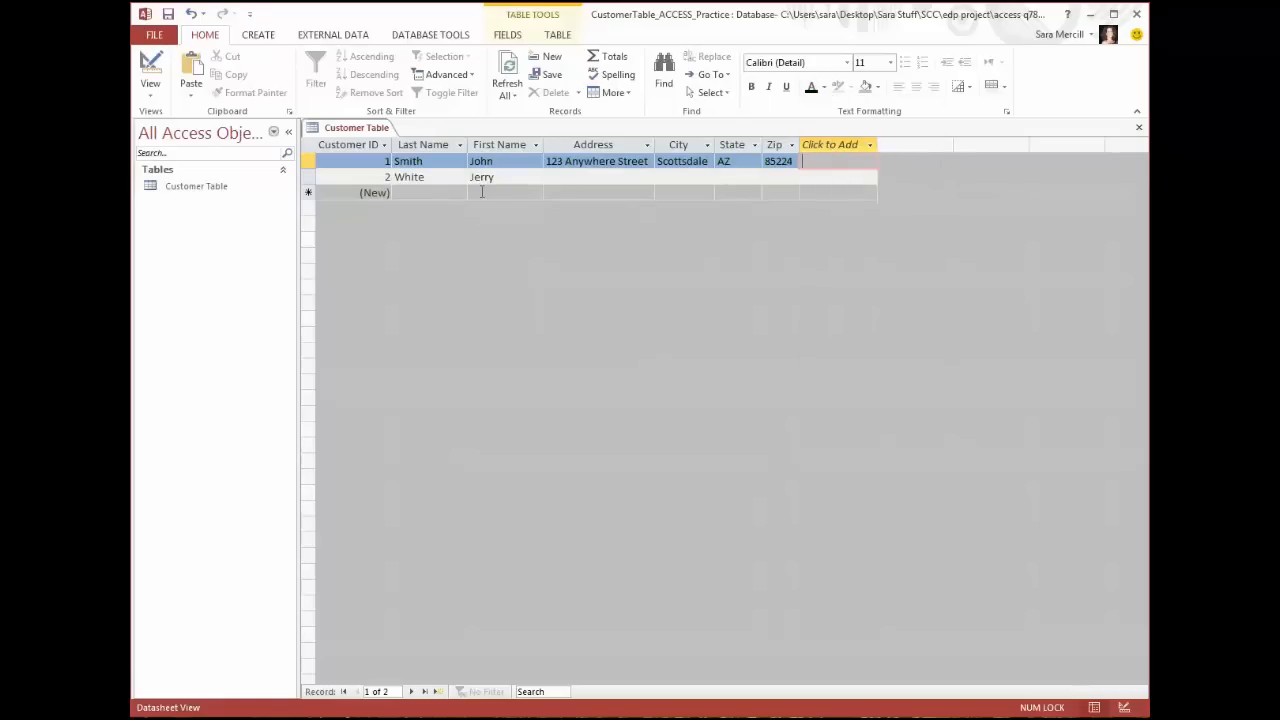
Close Customer Table and save the changes to its layout.
click(1139, 128)
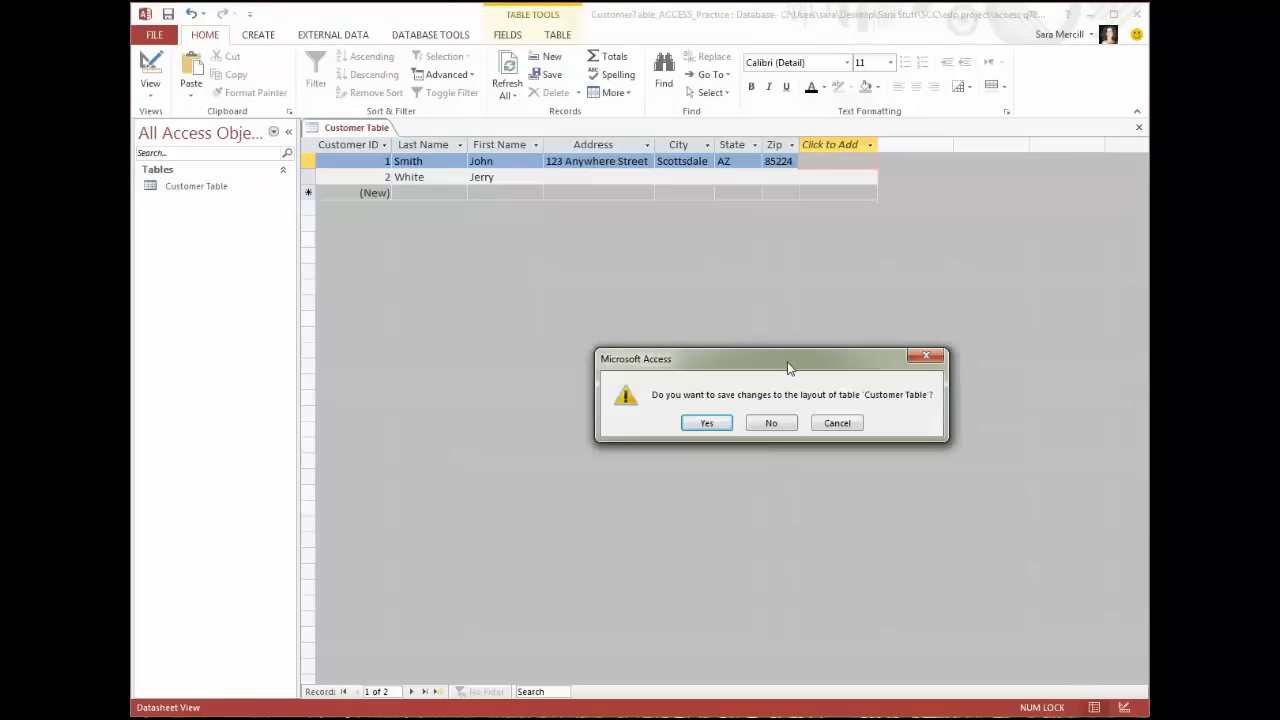
click(707, 424)
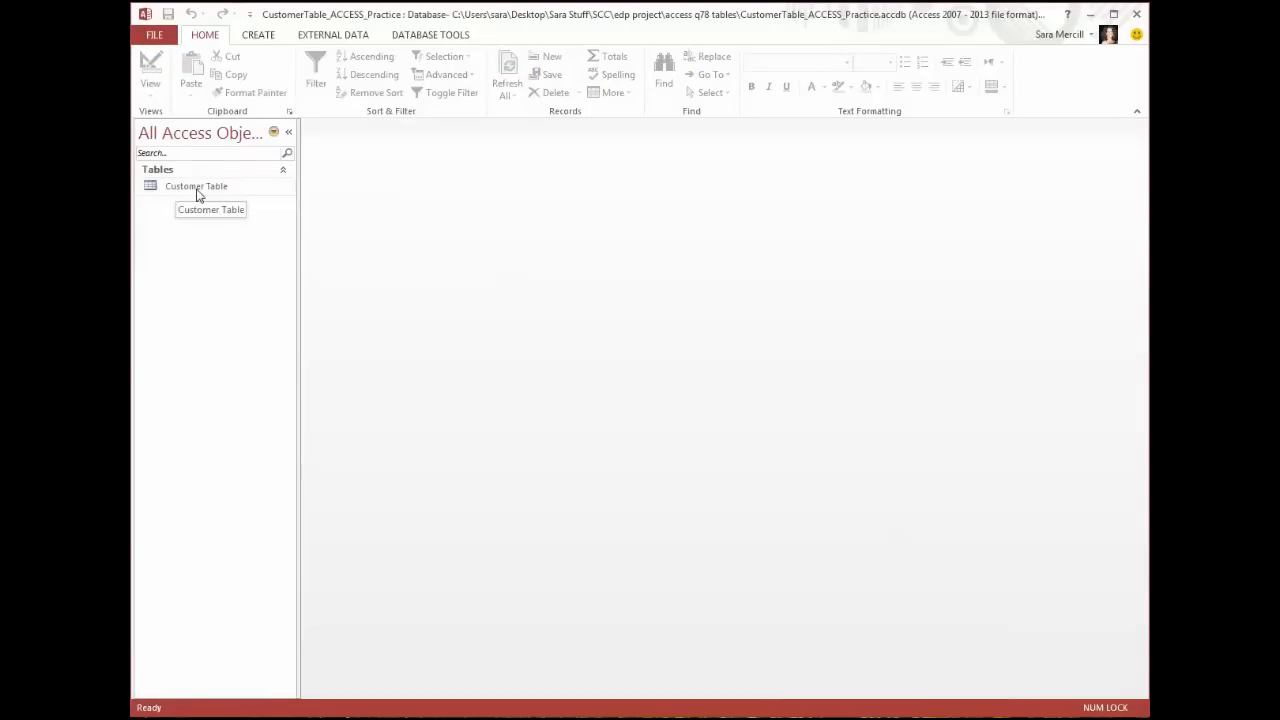
Try to rename Customer Table as ACME Customer Table in the list of database objects.
right_click(198, 195)
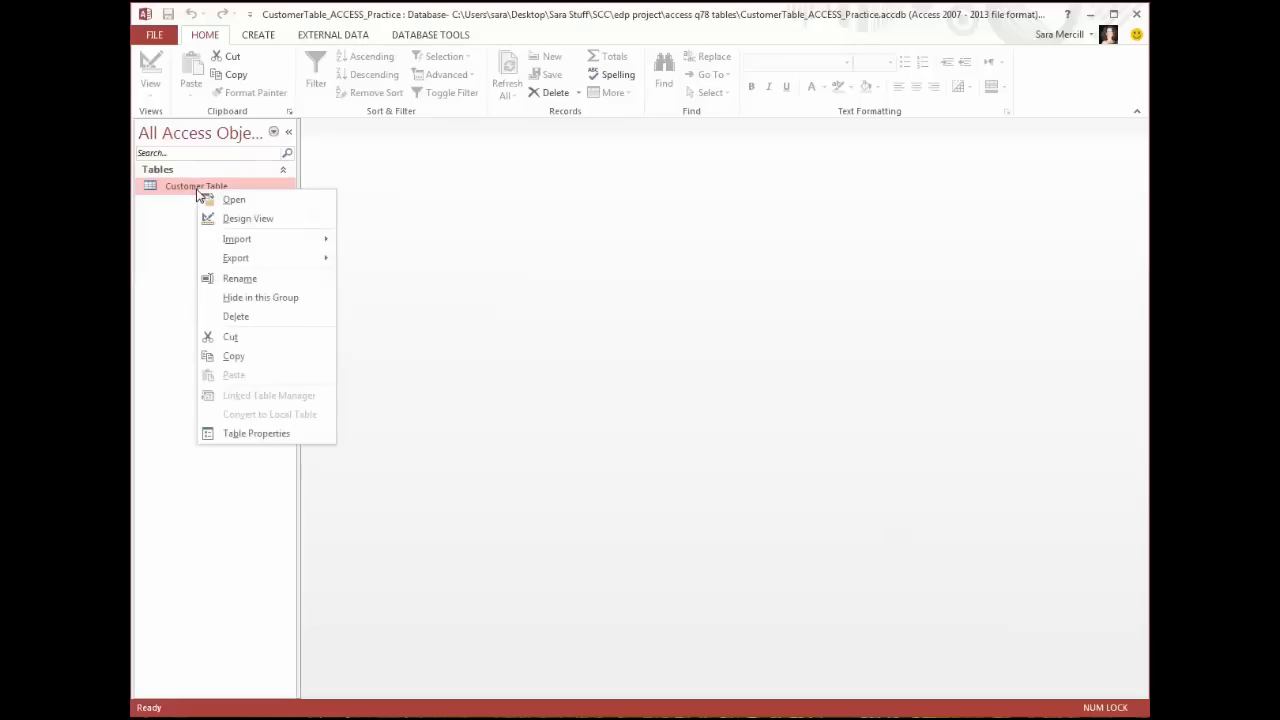
click(229, 279)
click(167, 187)
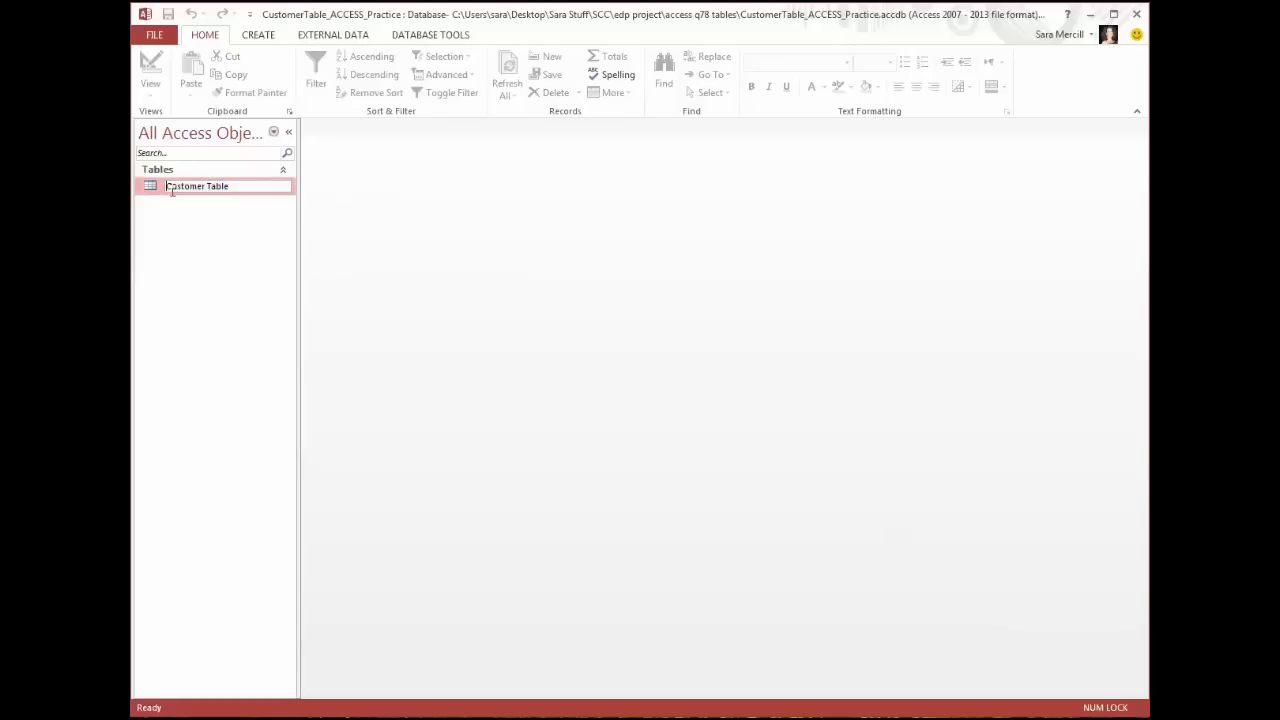
text(ACME)
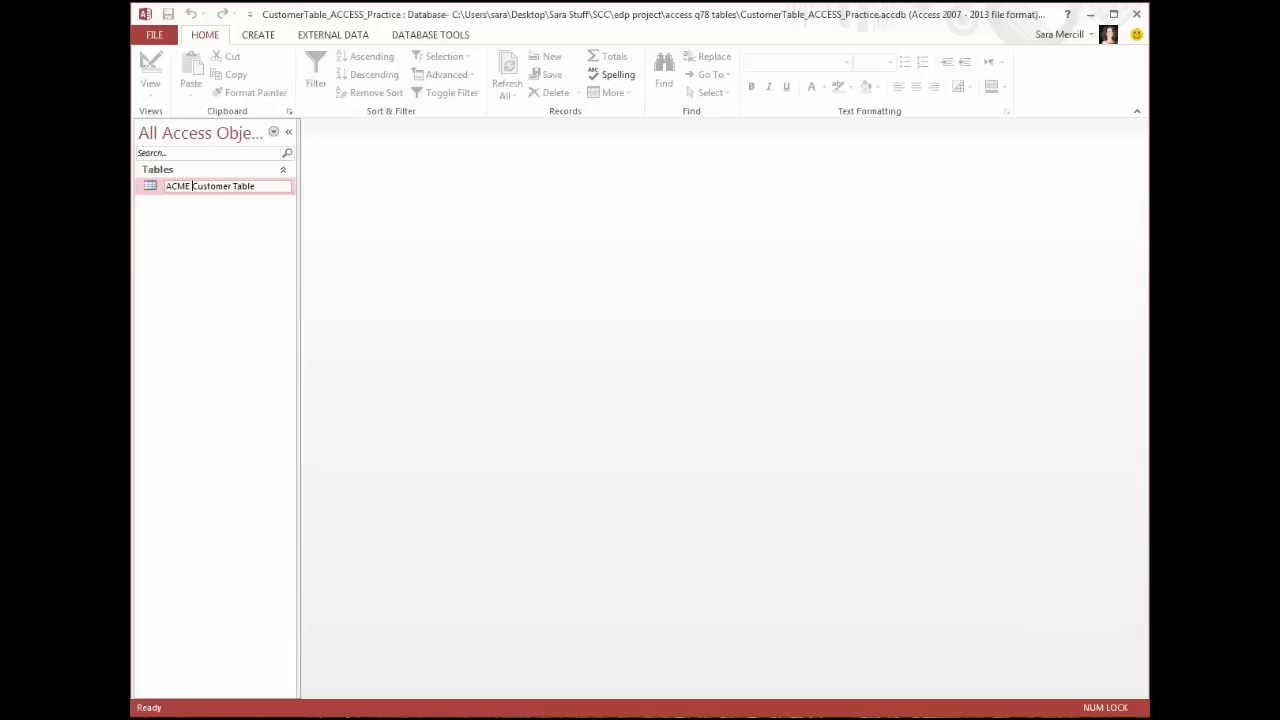
key(Return)
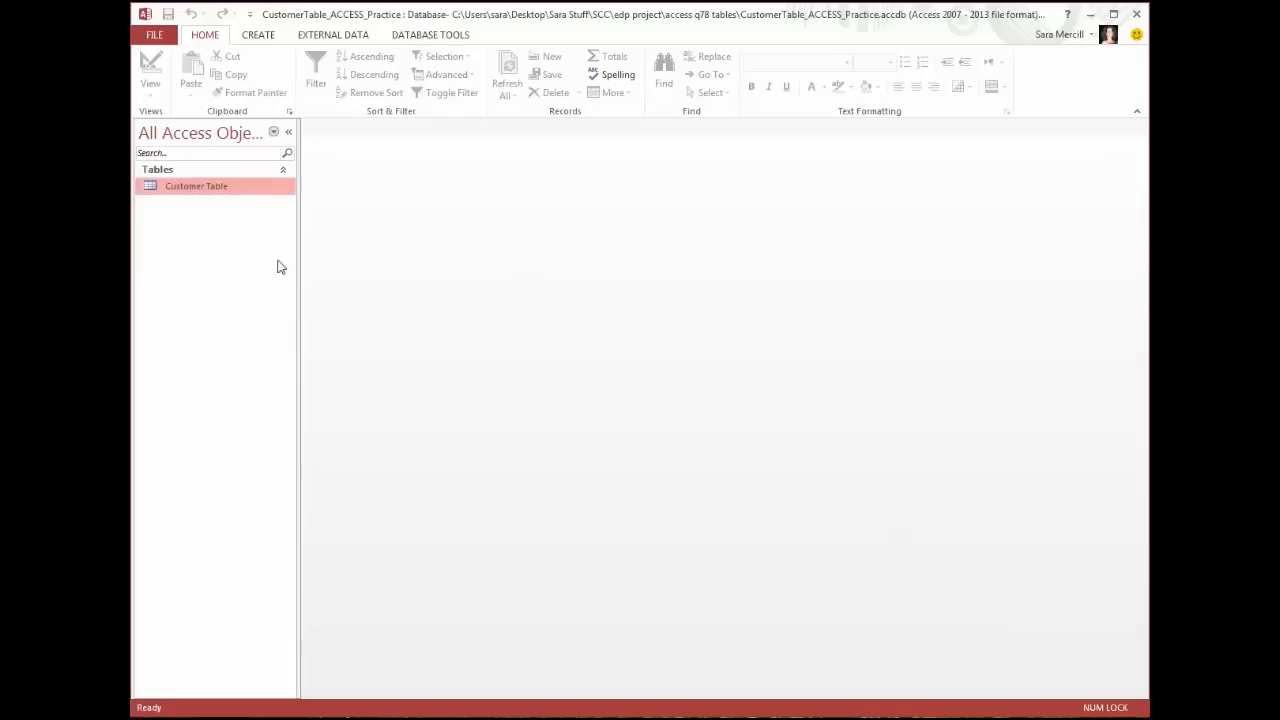